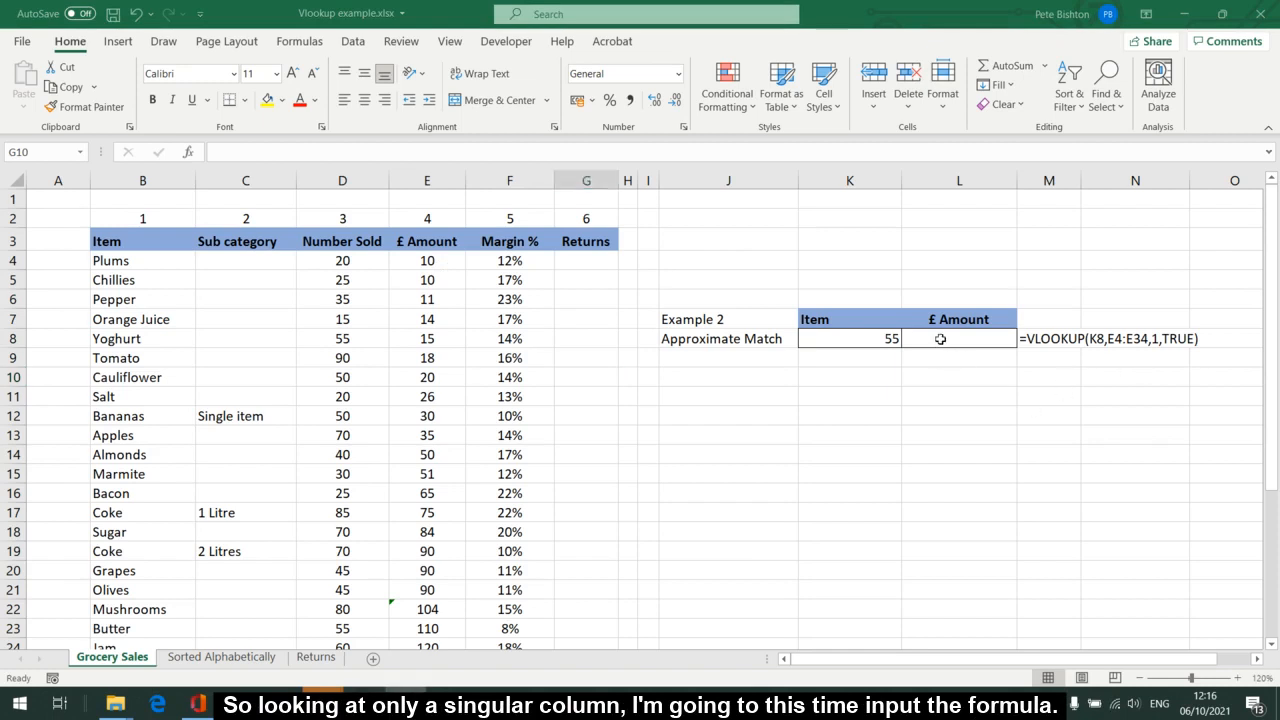
Start a VLOOKUP formula in the £ Amount cell L8 with K8 as the lookup value
click(944, 345)
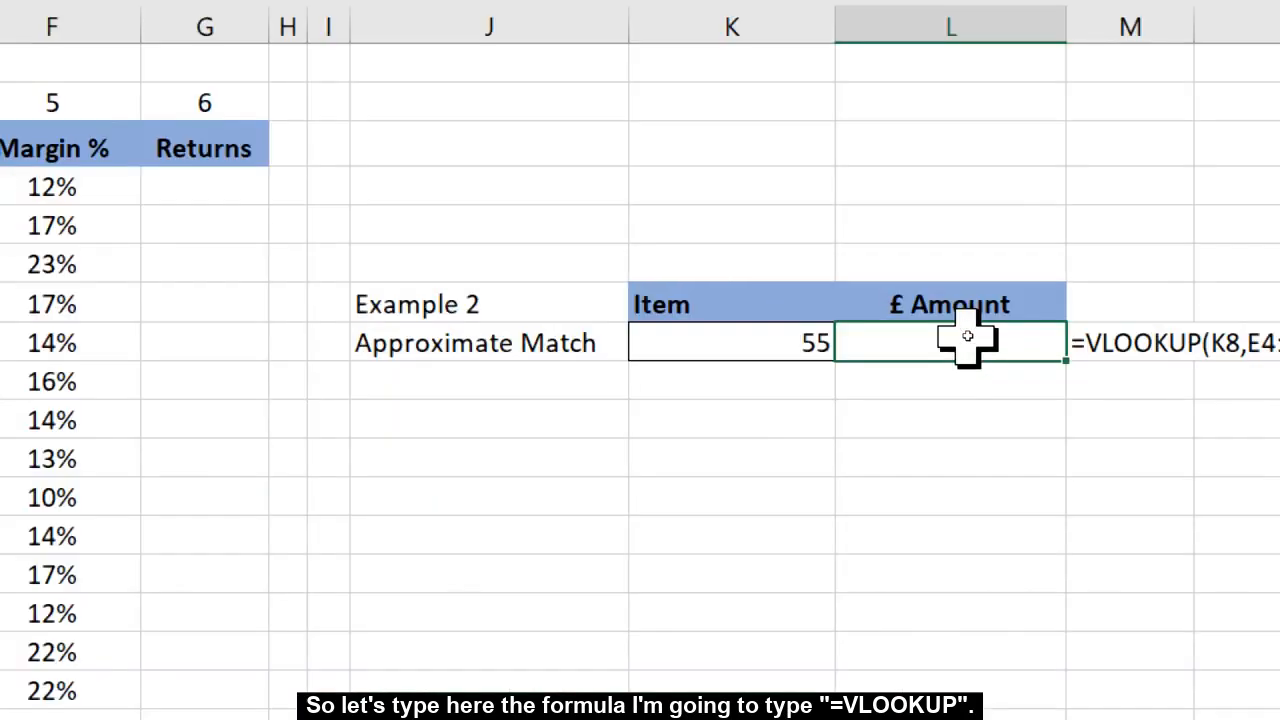
double_click(967, 340)
text(=v)
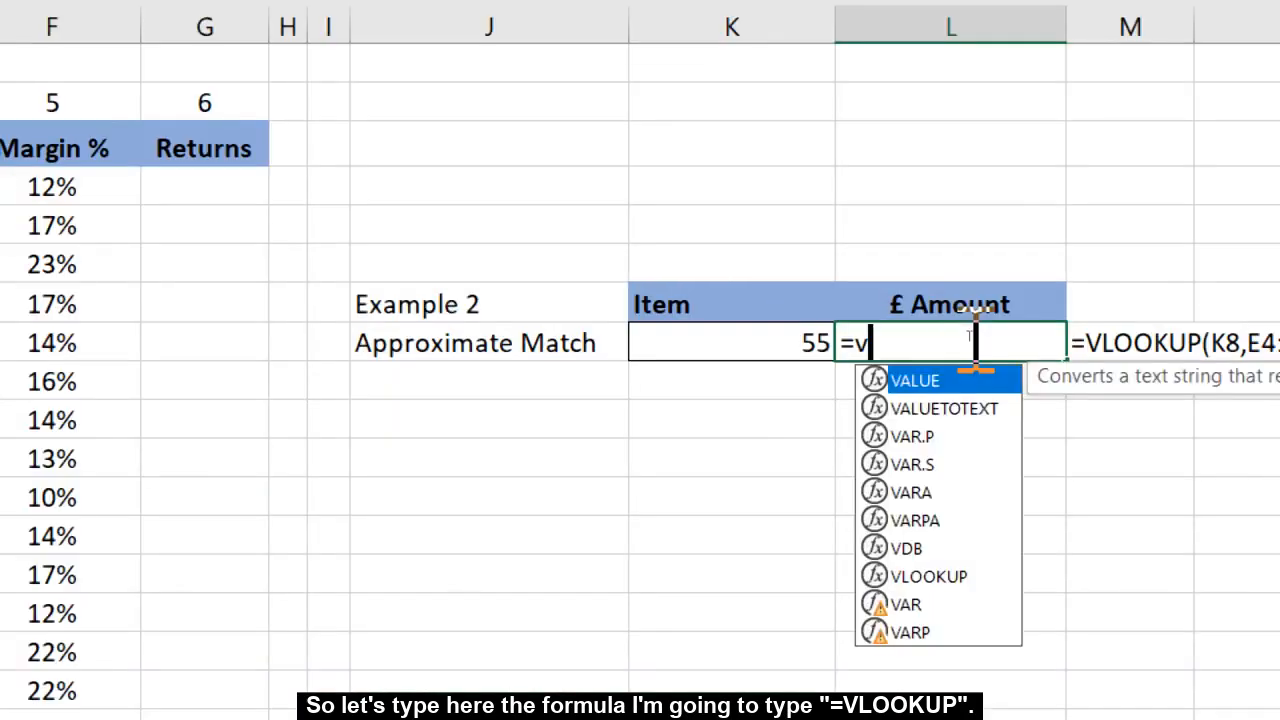
text(lookup)
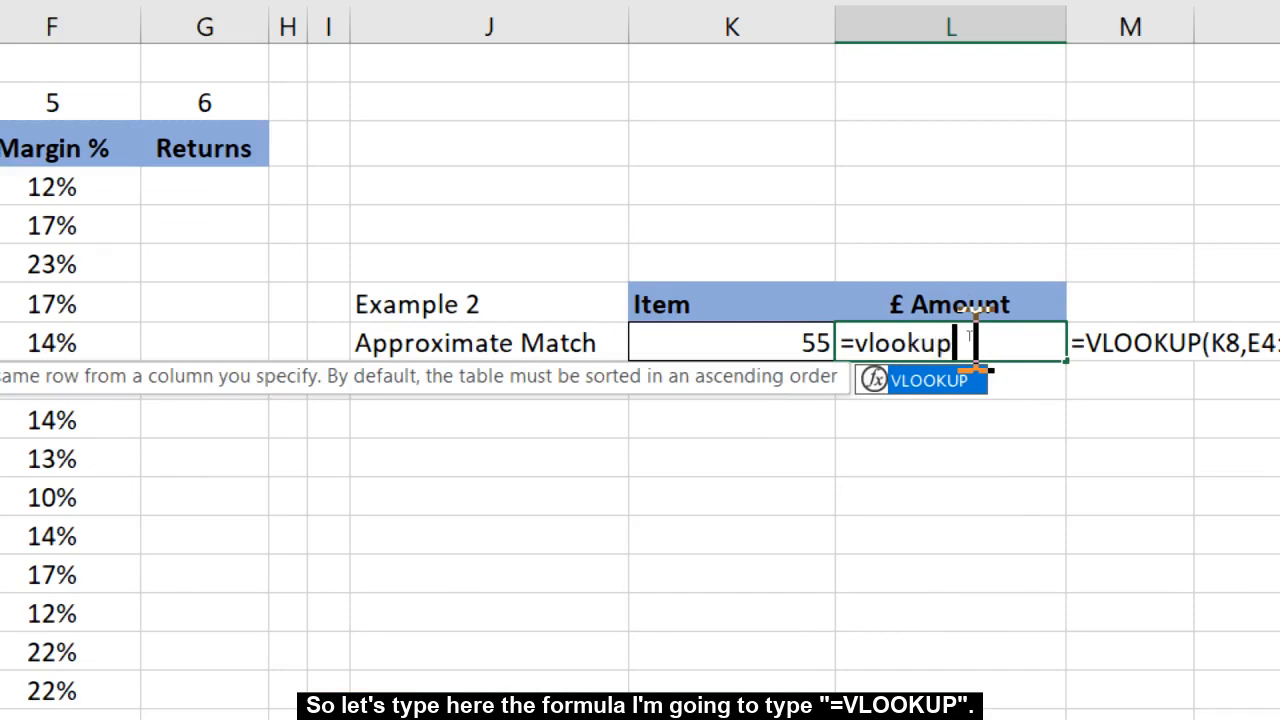
text(()
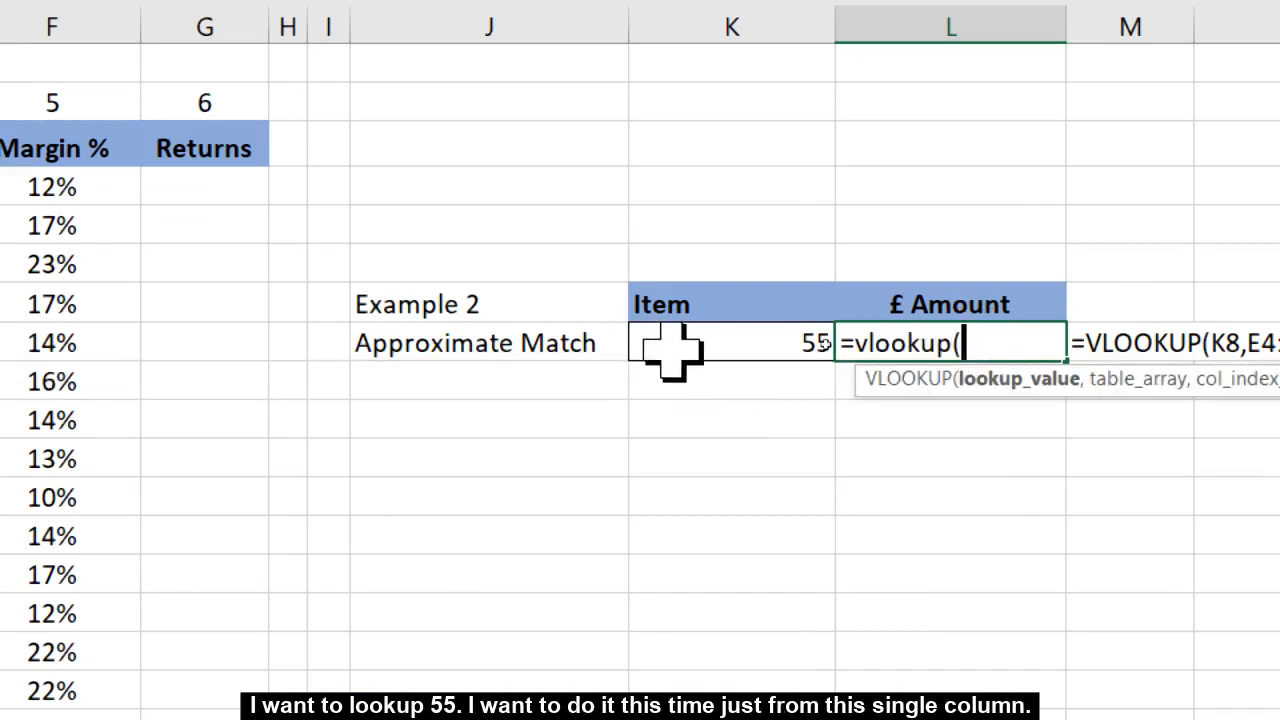
click(735, 343)
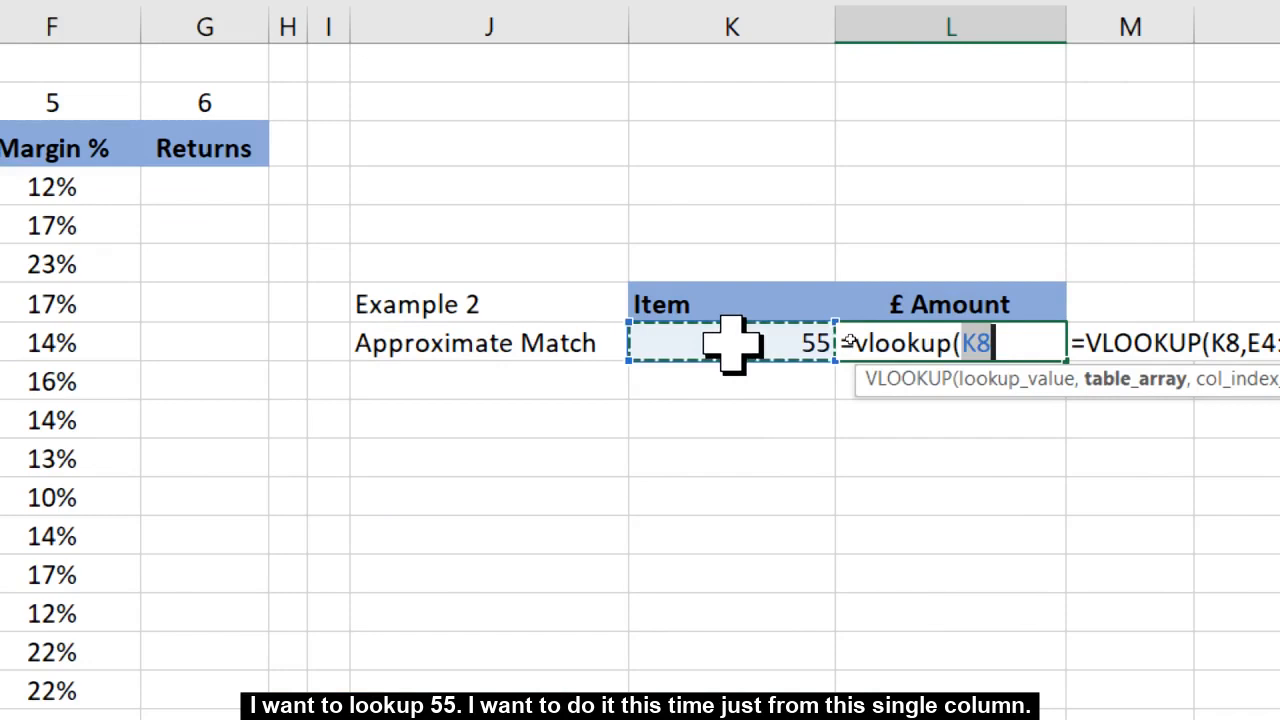
text(,)
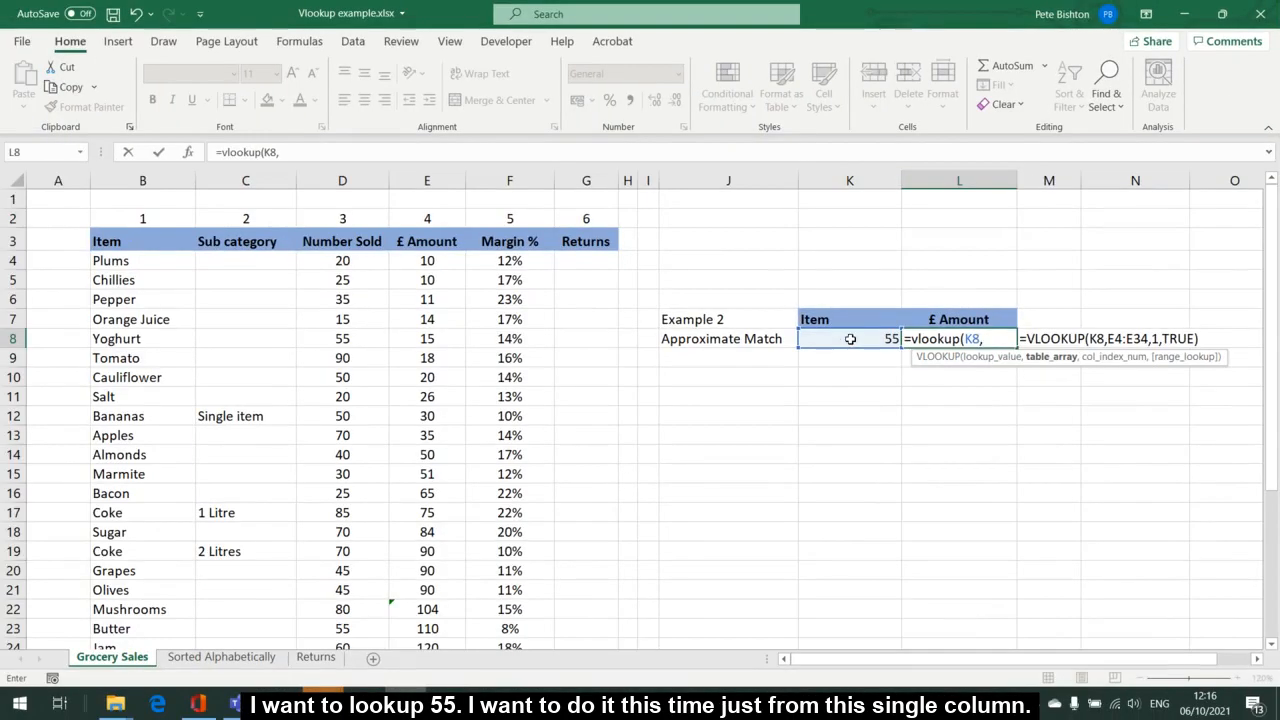
Complete the VLOOKUP in L8 with table array E4:E34, column index 1 and TRUE for an approximate match
drag(436, 265, 441, 601)
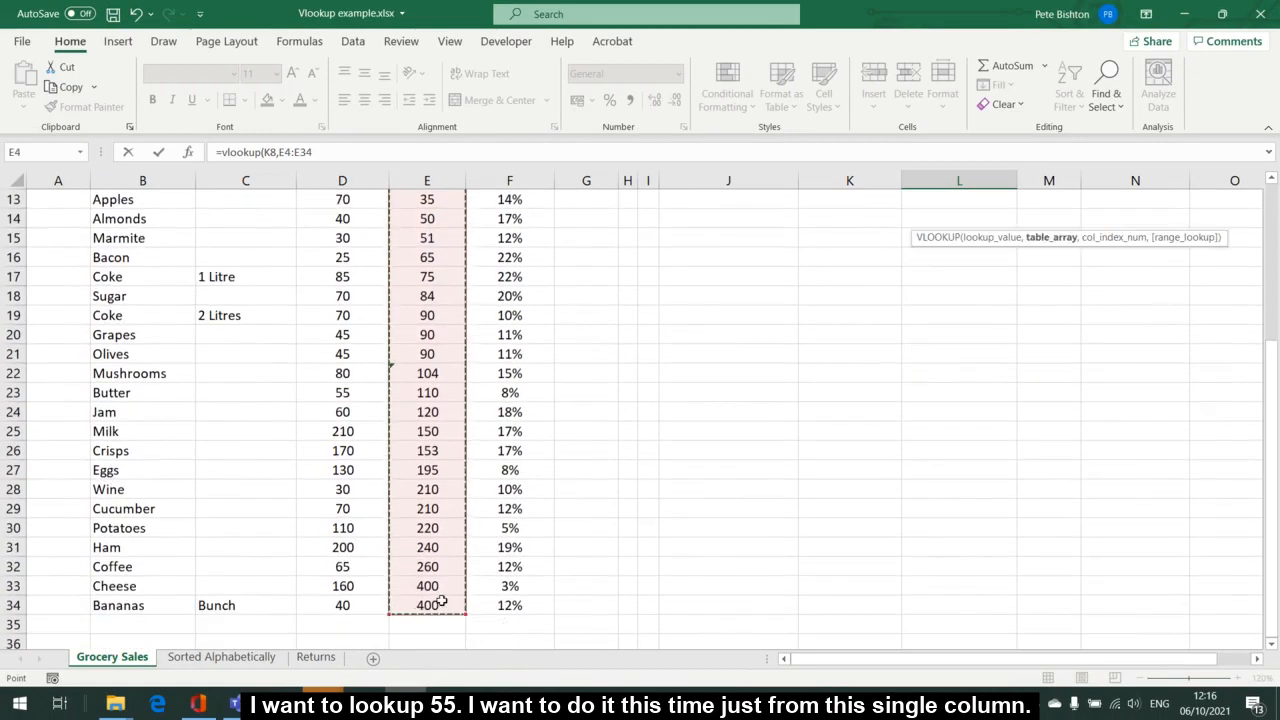
text(,)
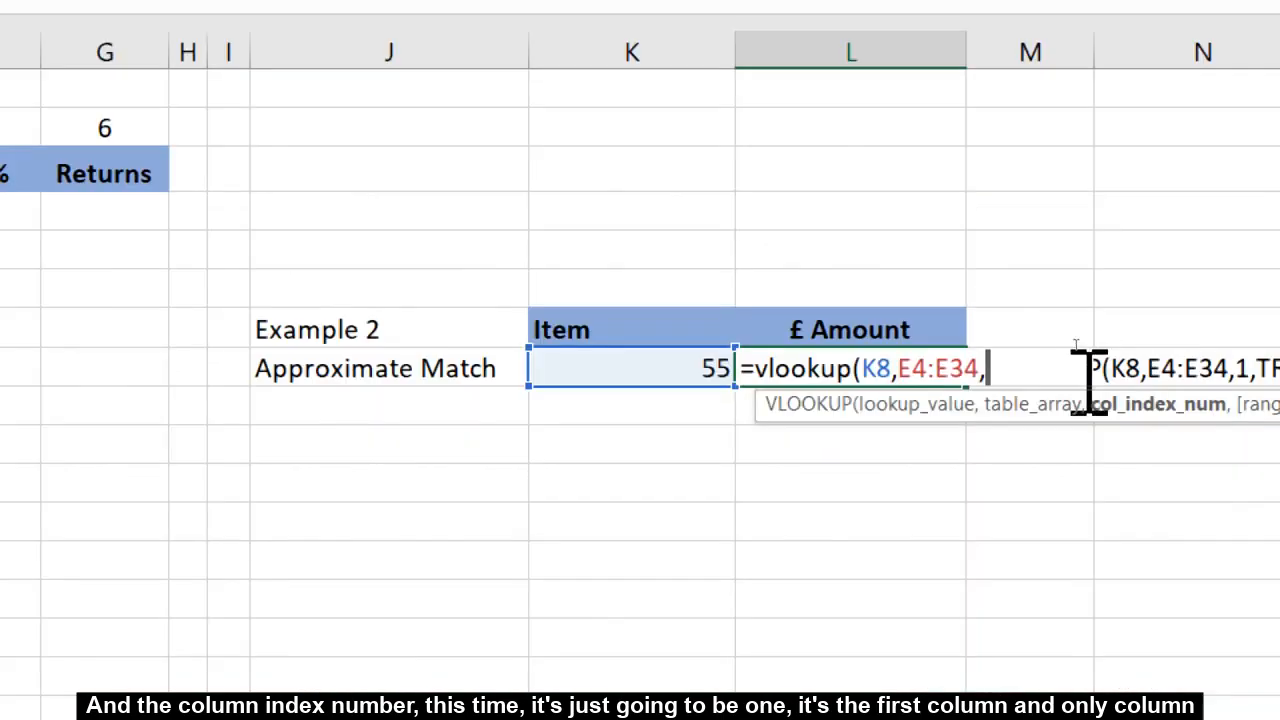
text(1)
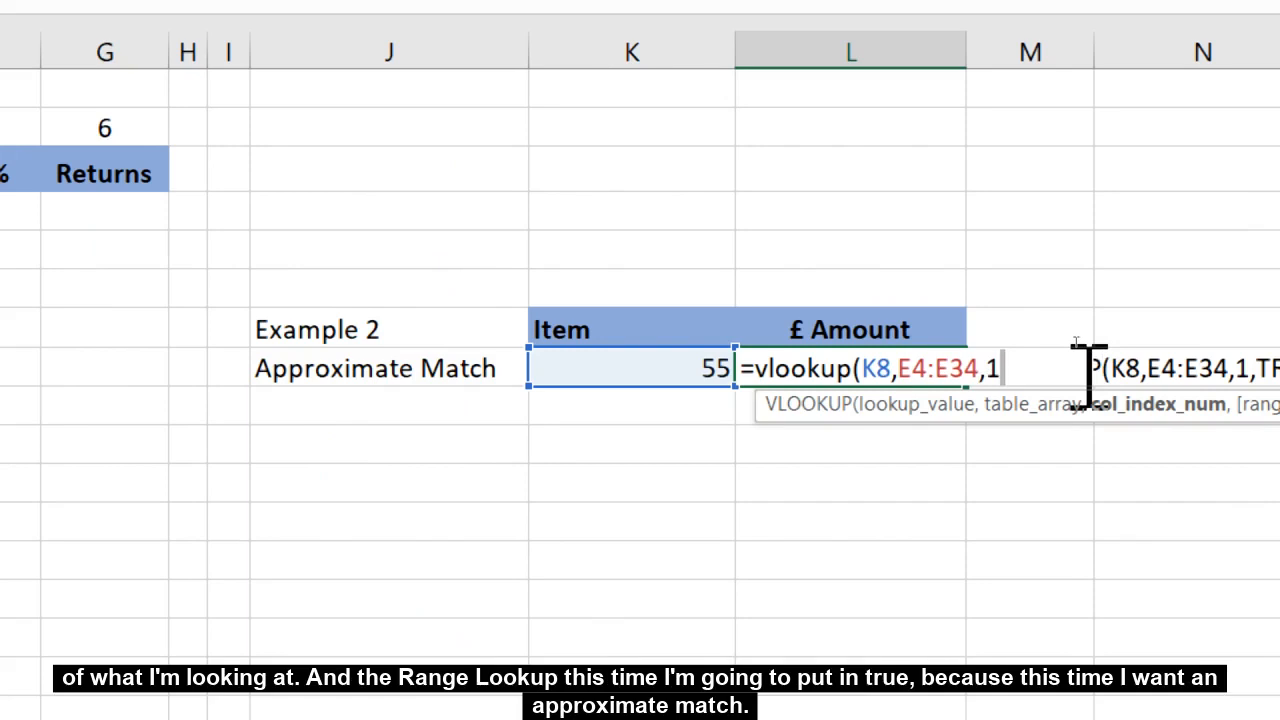
text(,)
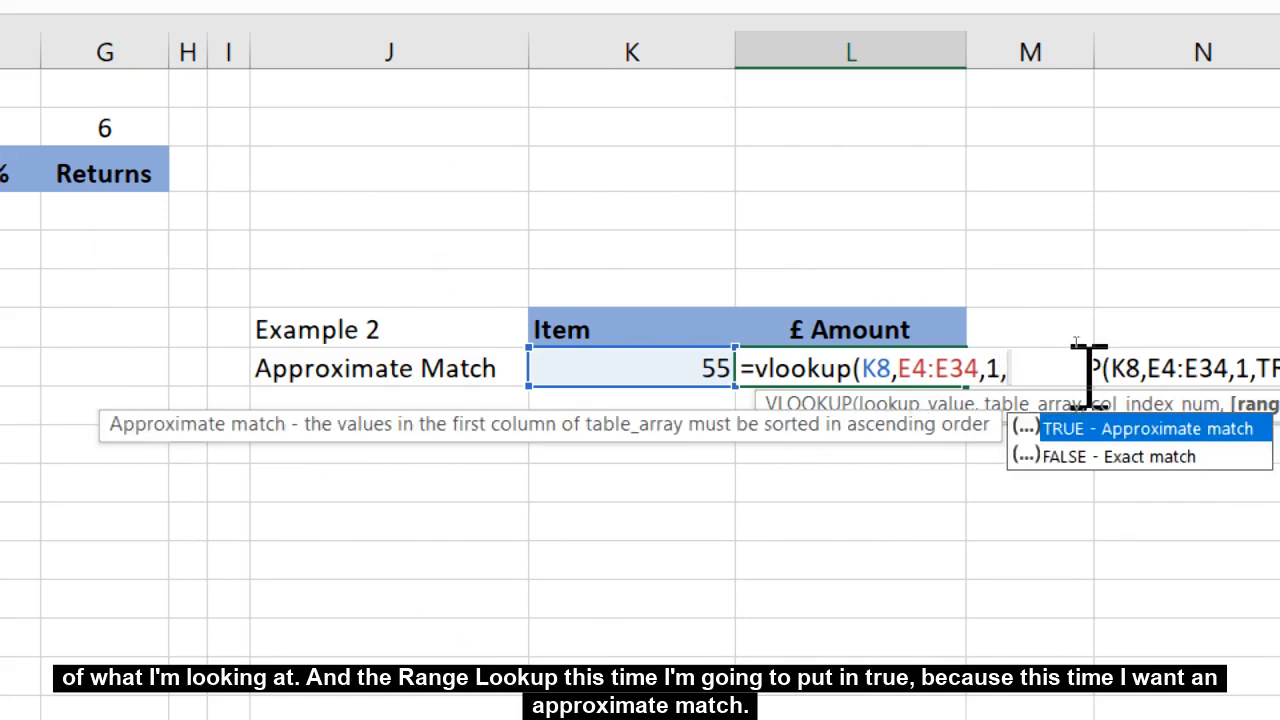
text(true))
key(Return)
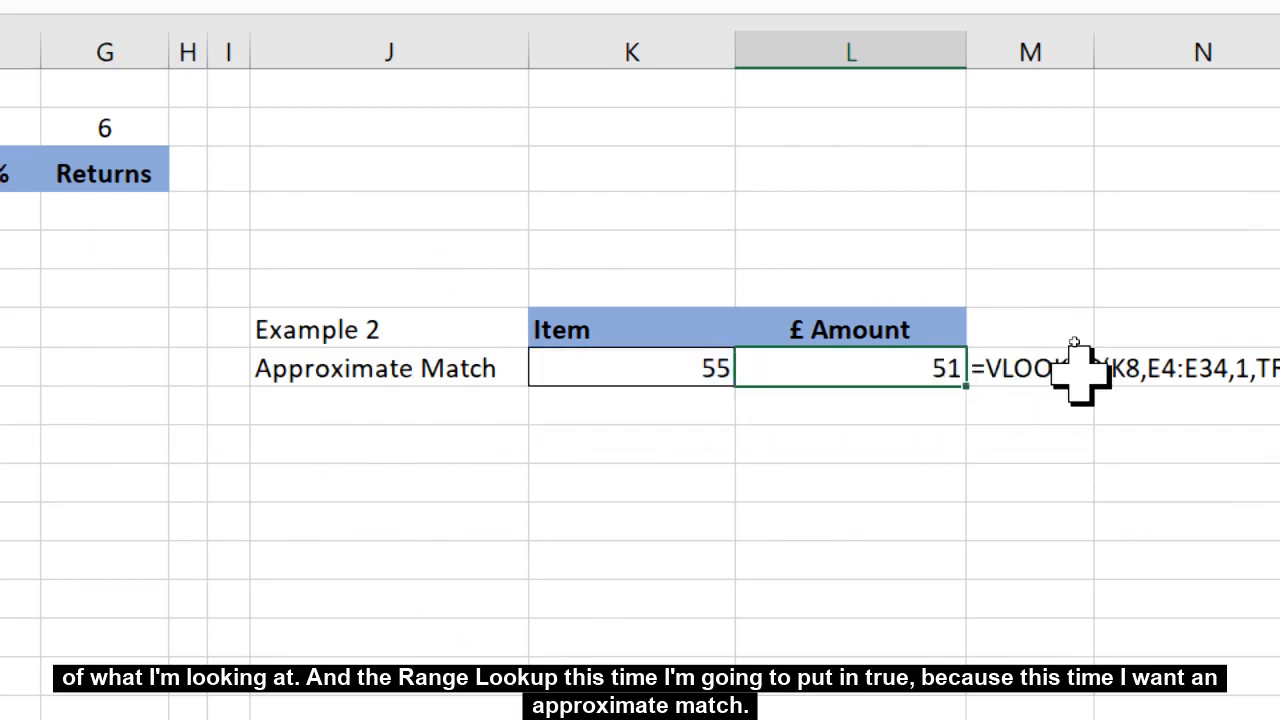
Examine the £ Amount values for Marmite and Bacon in E15 and E16 against the approximate-match result
click(834, 360)
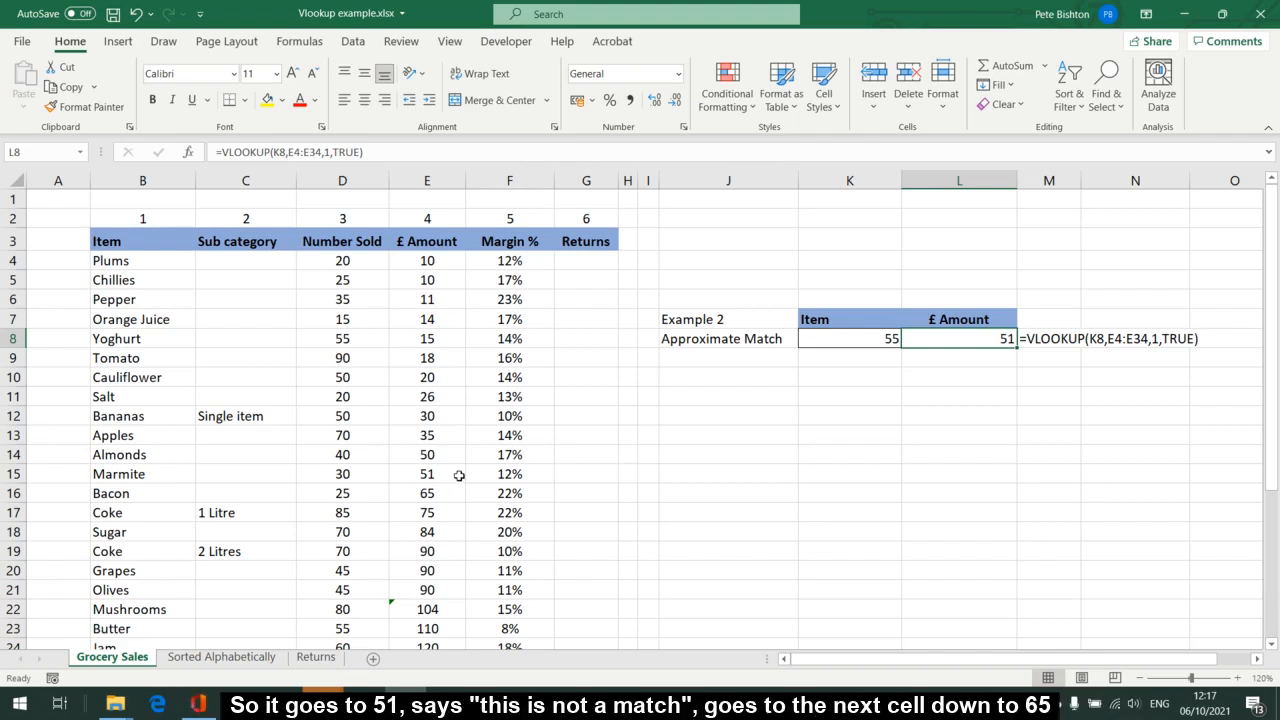
click(454, 474)
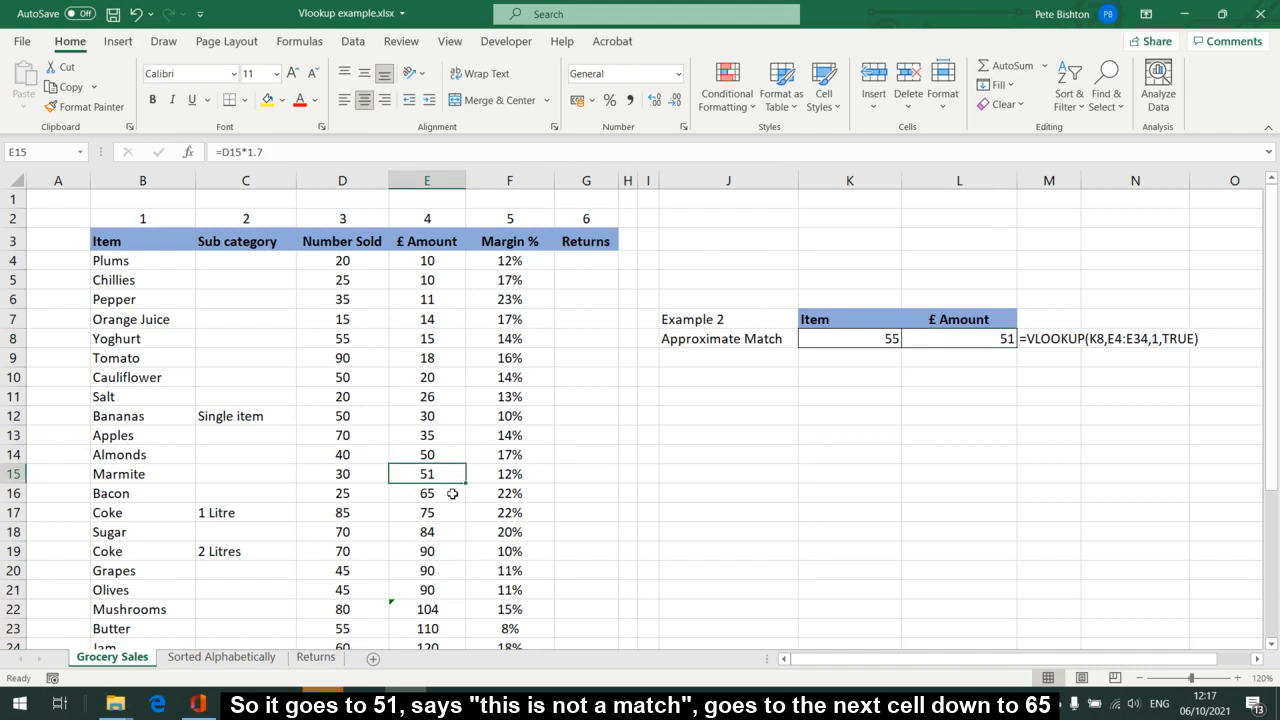
click(452, 494)
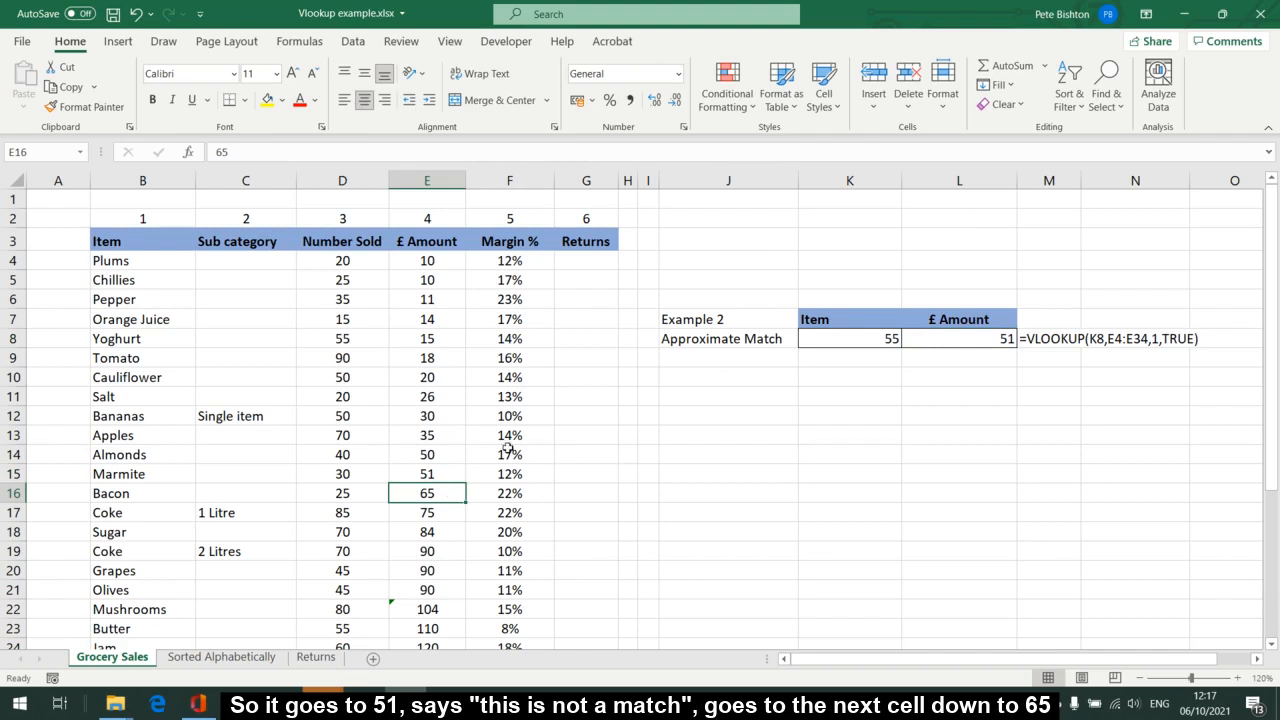
click(440, 497)
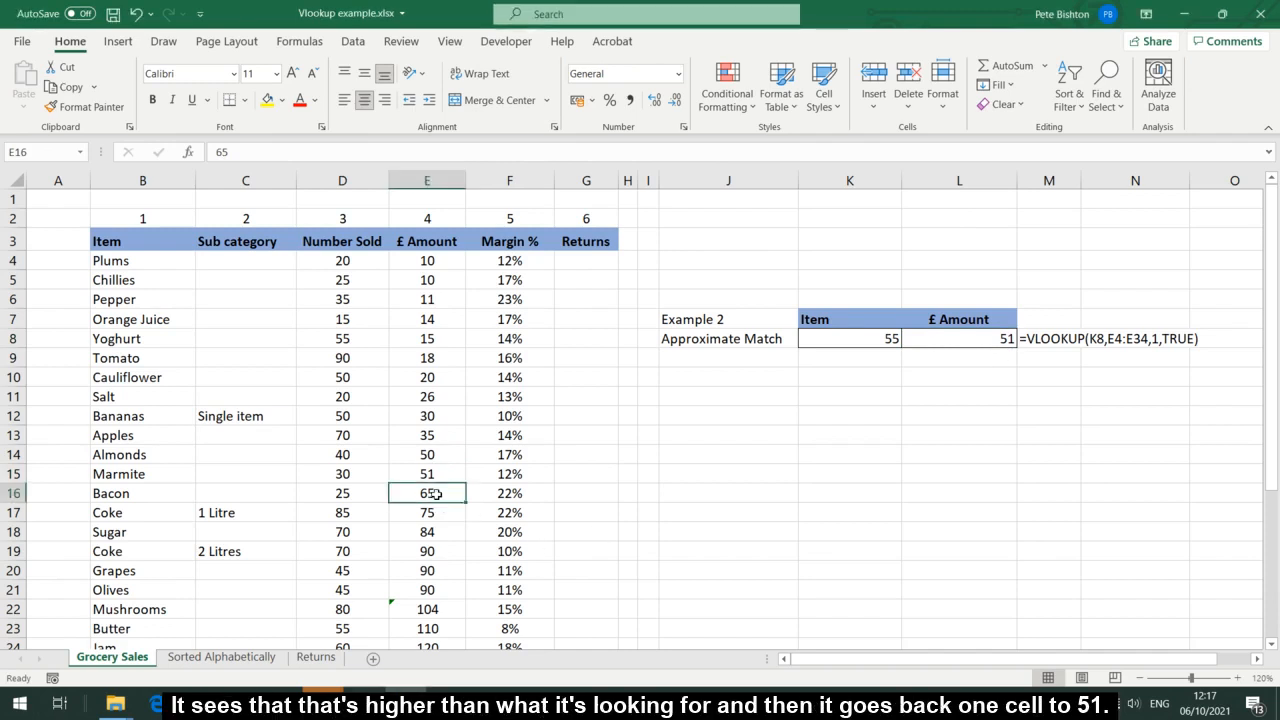
click(450, 473)
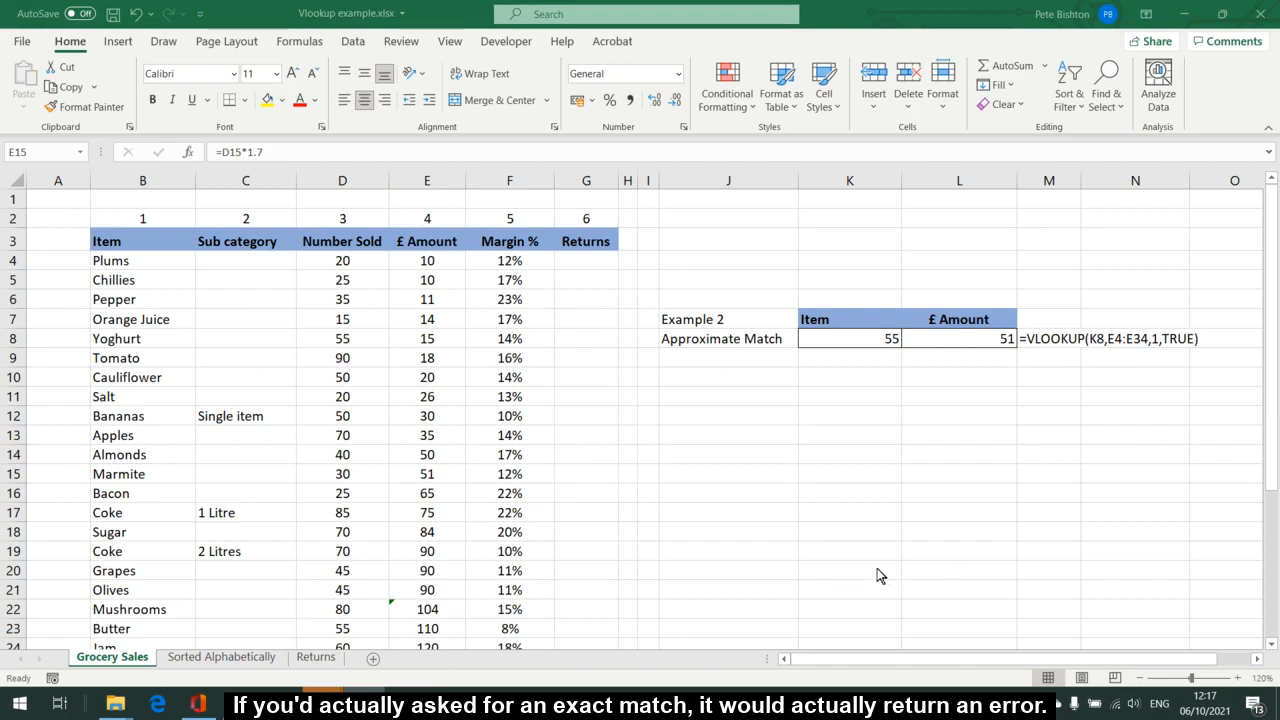
click(900, 15)
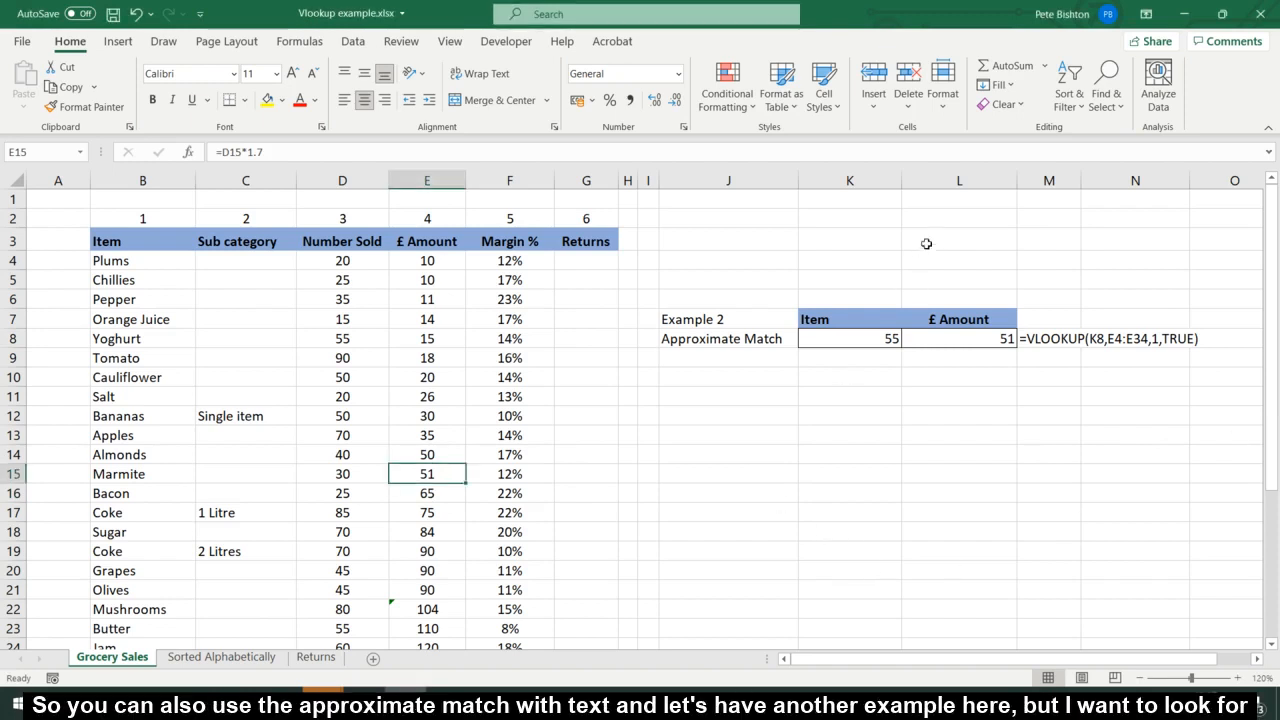
On the Sorted Alphabetically sheet, enter Cola as the lookup item in K8
click(250, 658)
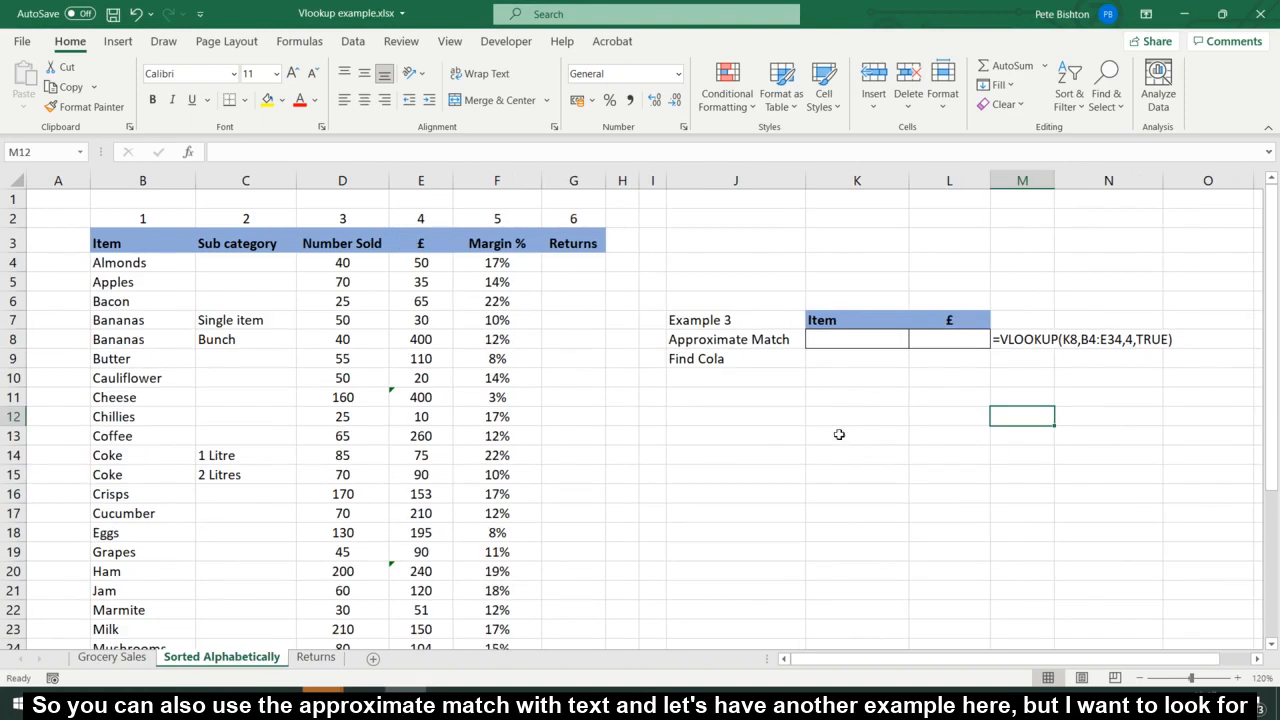
click(866, 342)
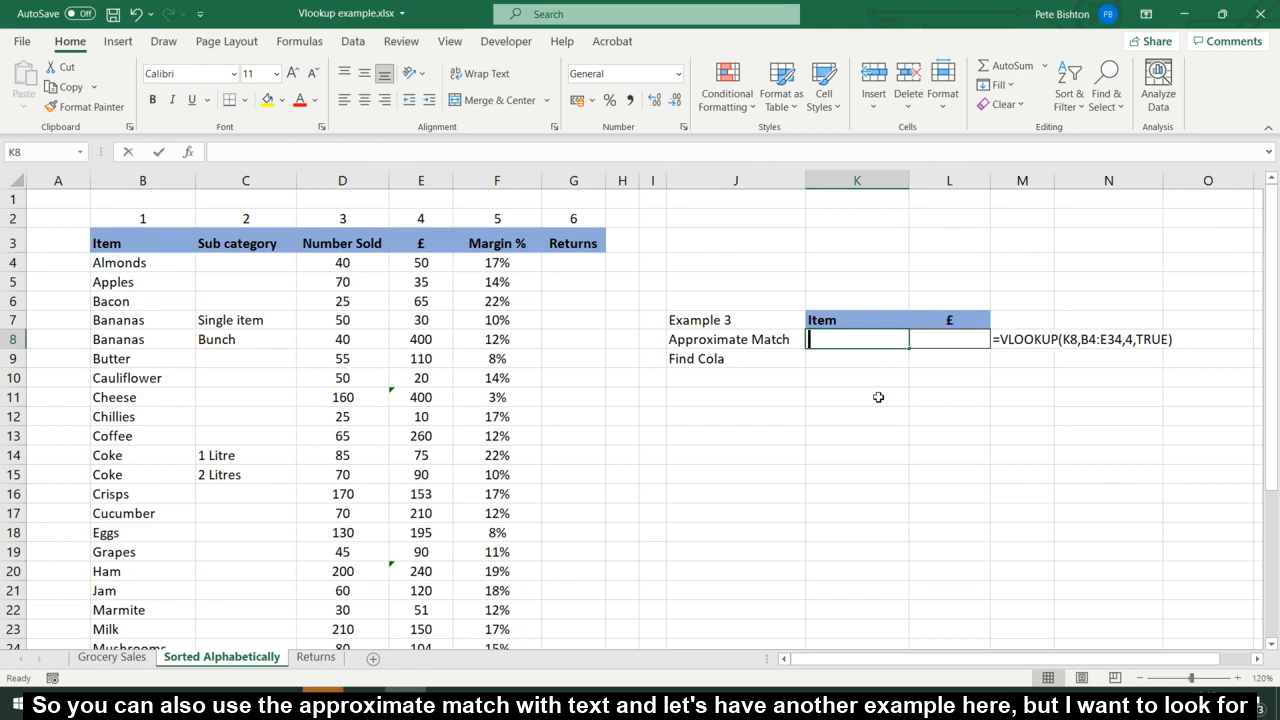
text(Cola)
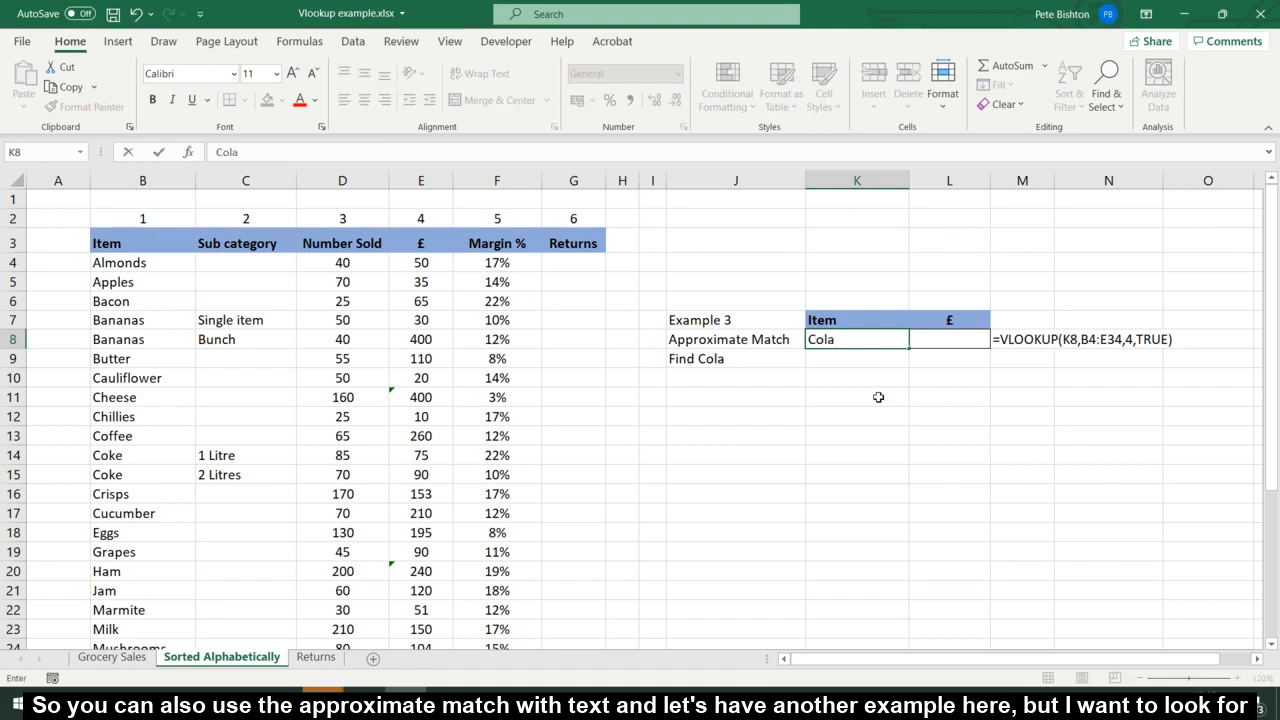
click(875, 399)
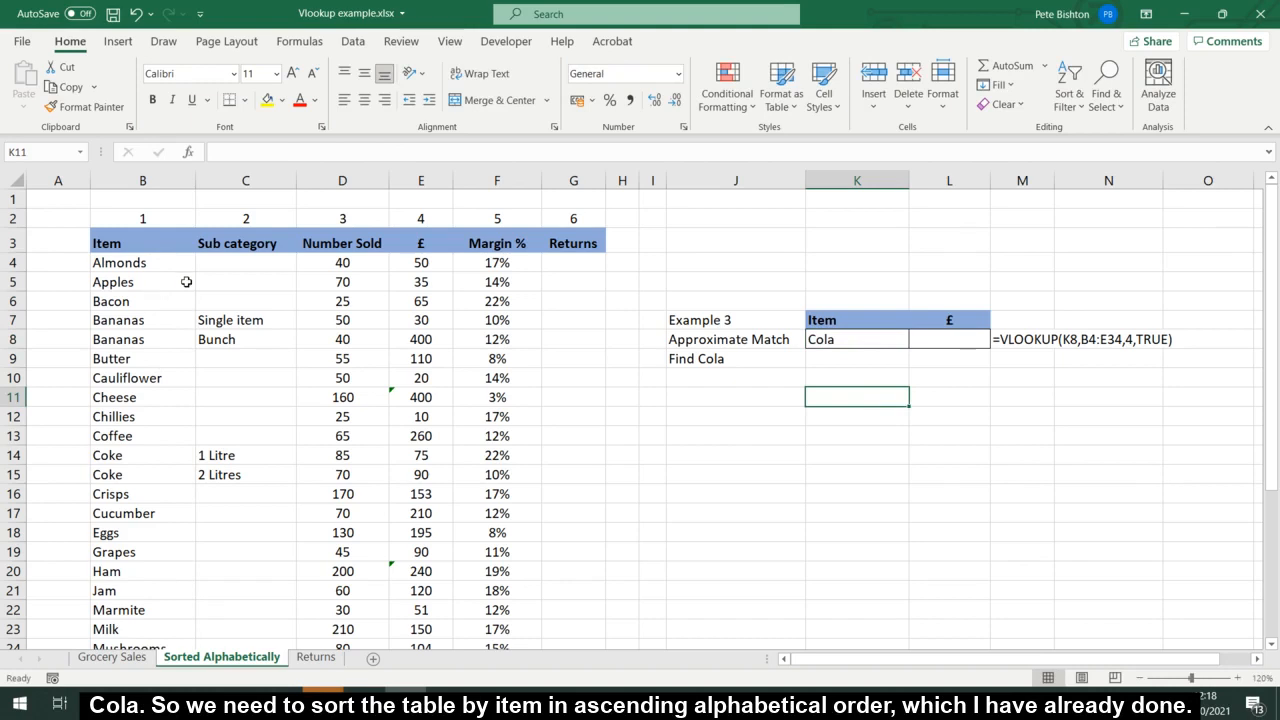
Start a VLOOKUP formula in the £ cell L8 of Example 3, using the Cola cell K8 as lookup value
click(966, 335)
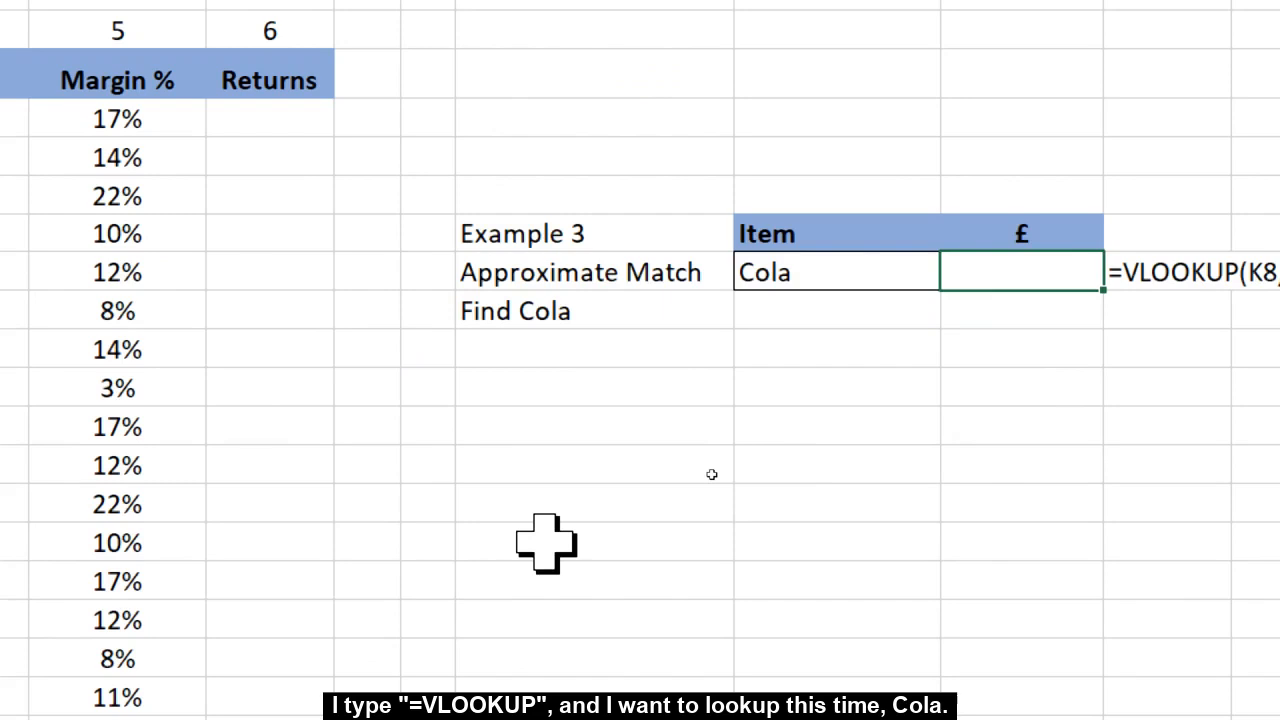
text(=vloo)
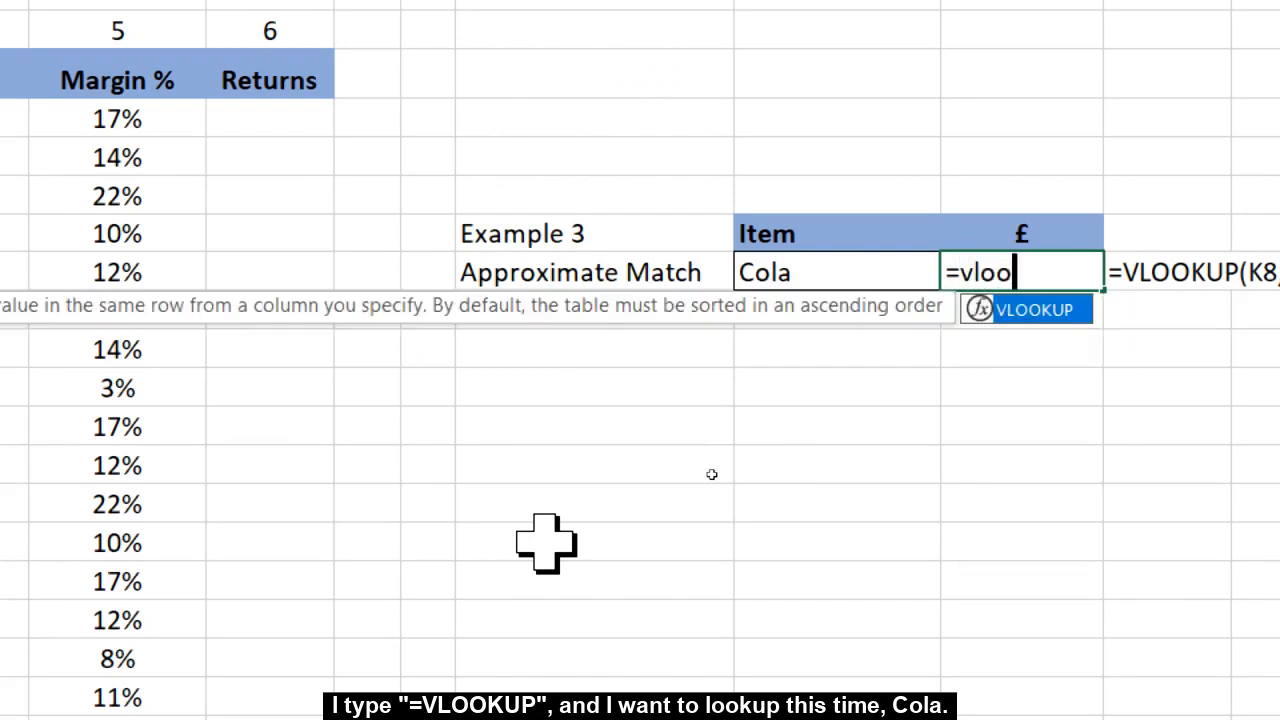
text(kup()
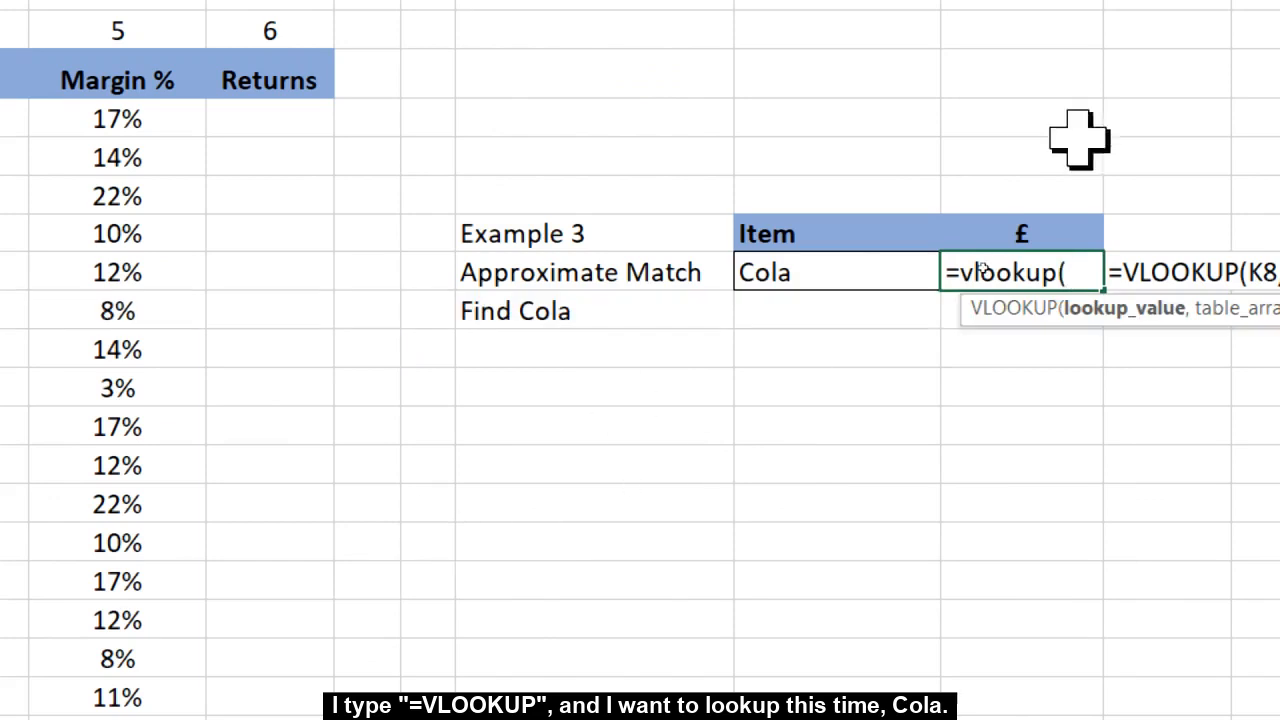
click(769, 273)
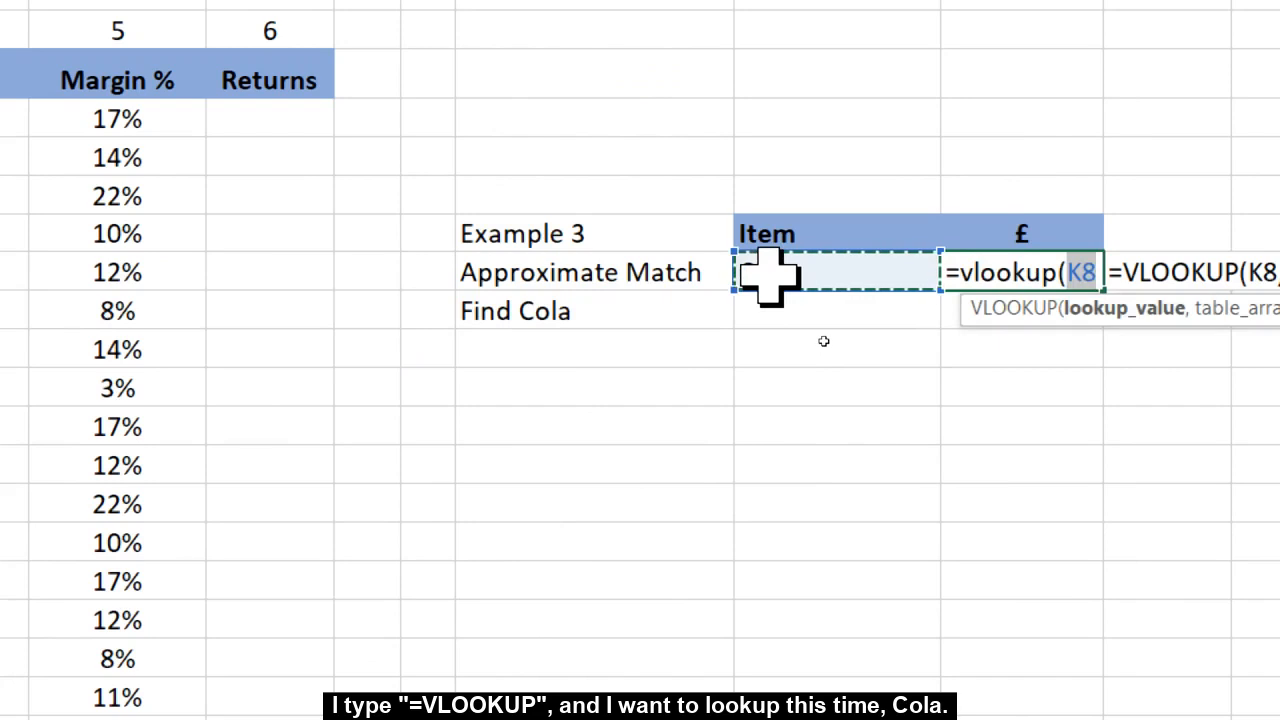
text(,)
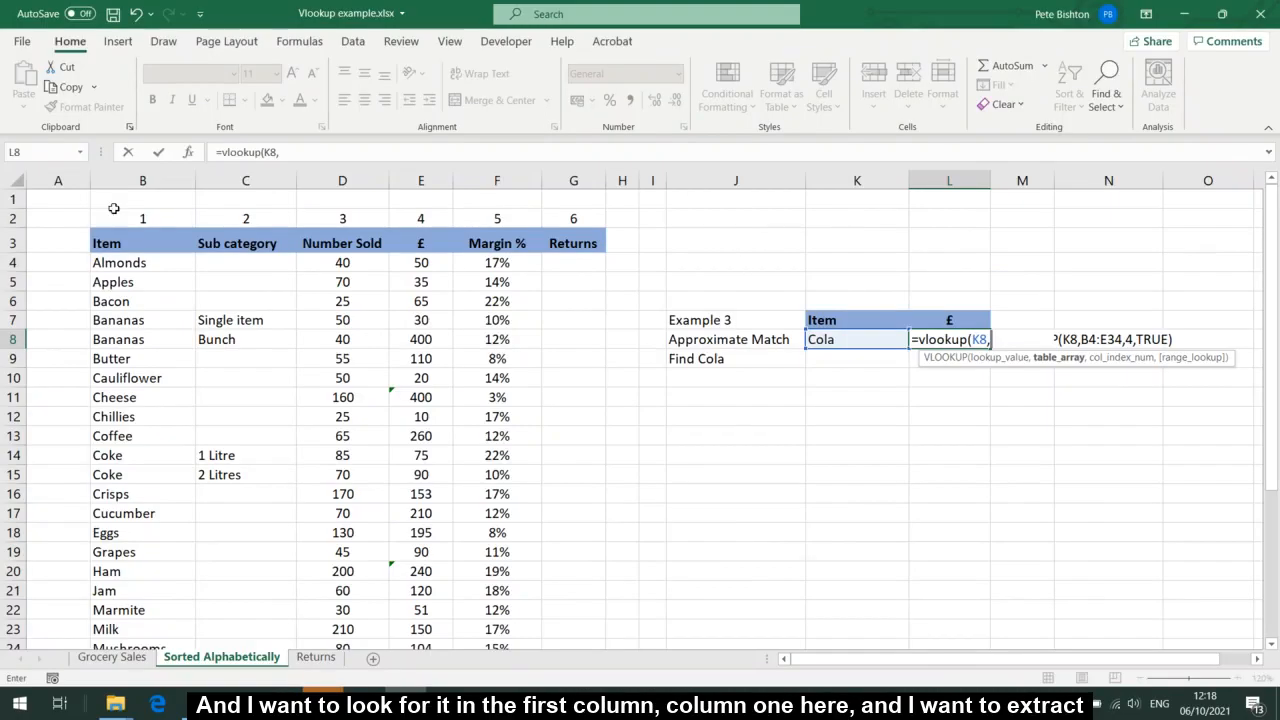
Complete the Cola VLOOKUP with table array B4:F34, column index 4 and True for an approximate match
click(130, 260)
drag(132, 259, 523, 605)
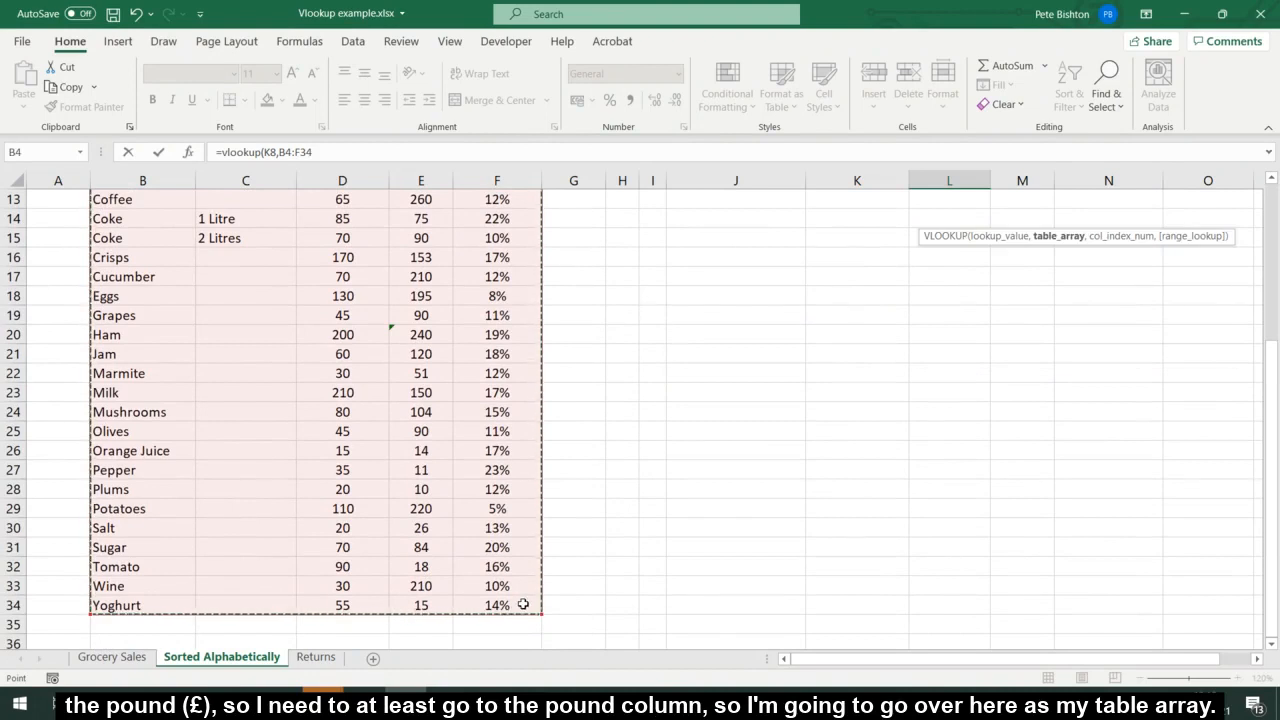
text(,)
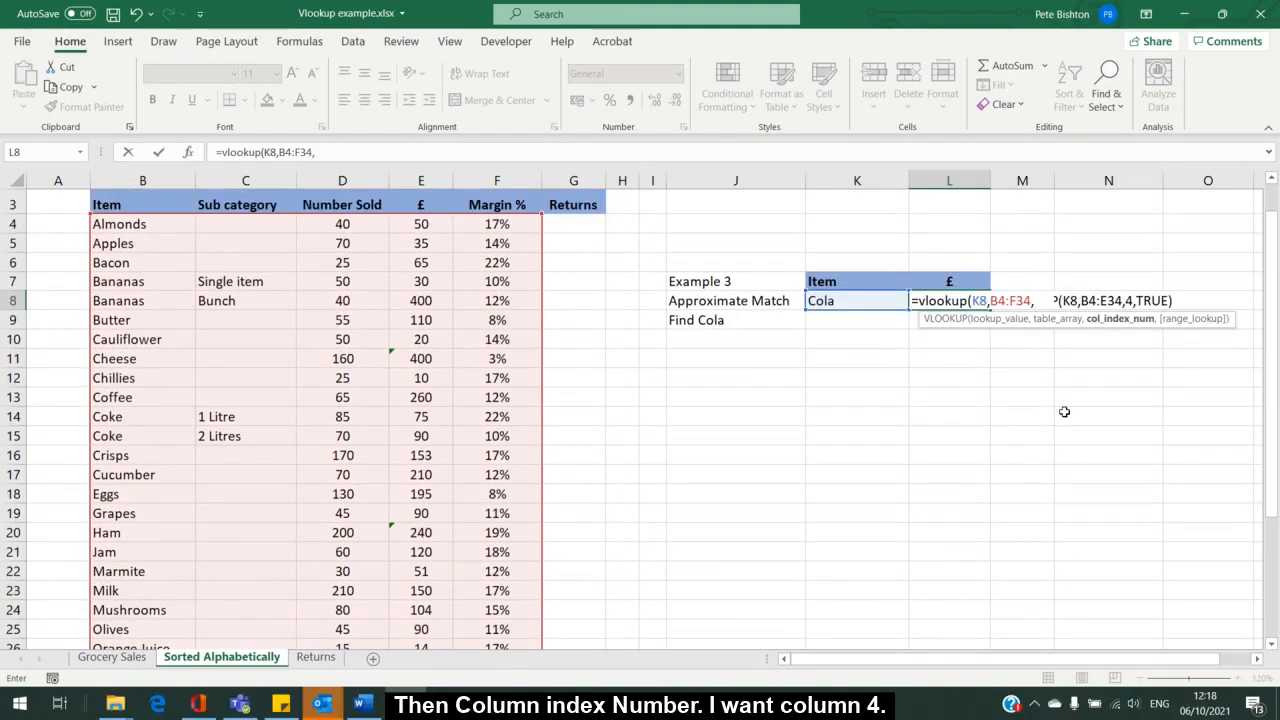
scroll(901, 396, up, 1)
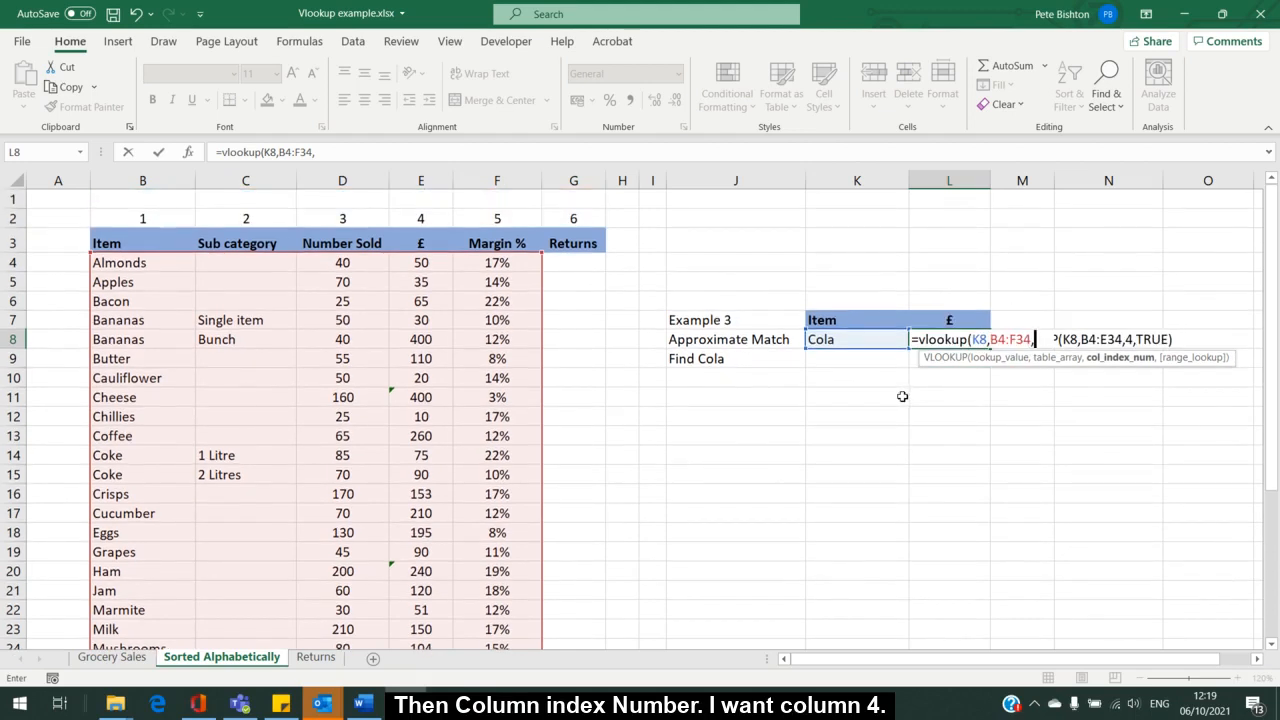
text(4,)
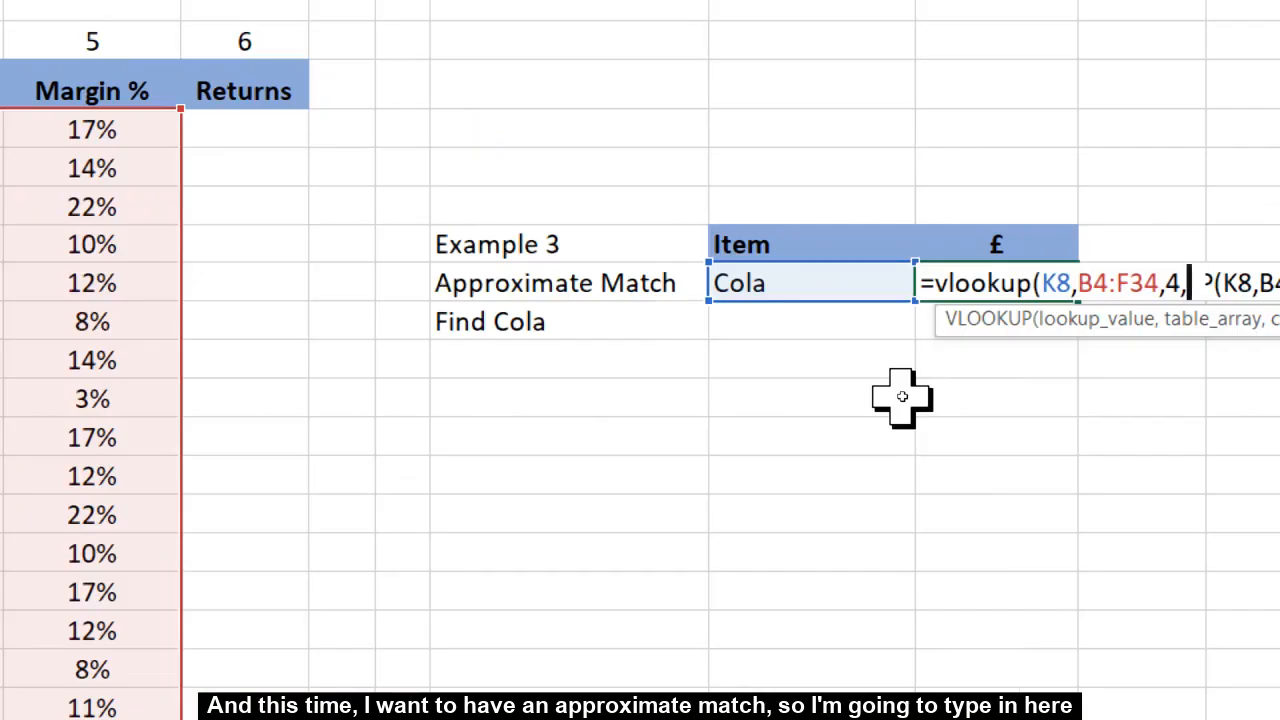
text(True))
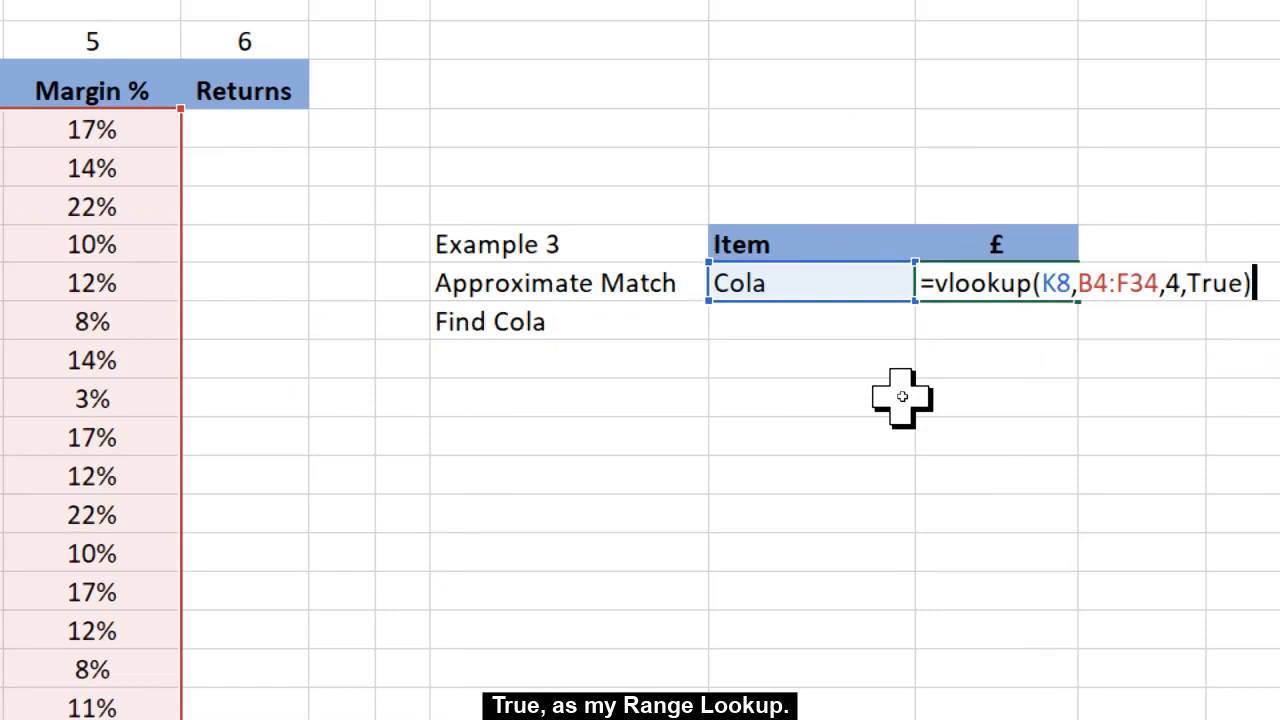
key(ctrl+Return)
key(Down)
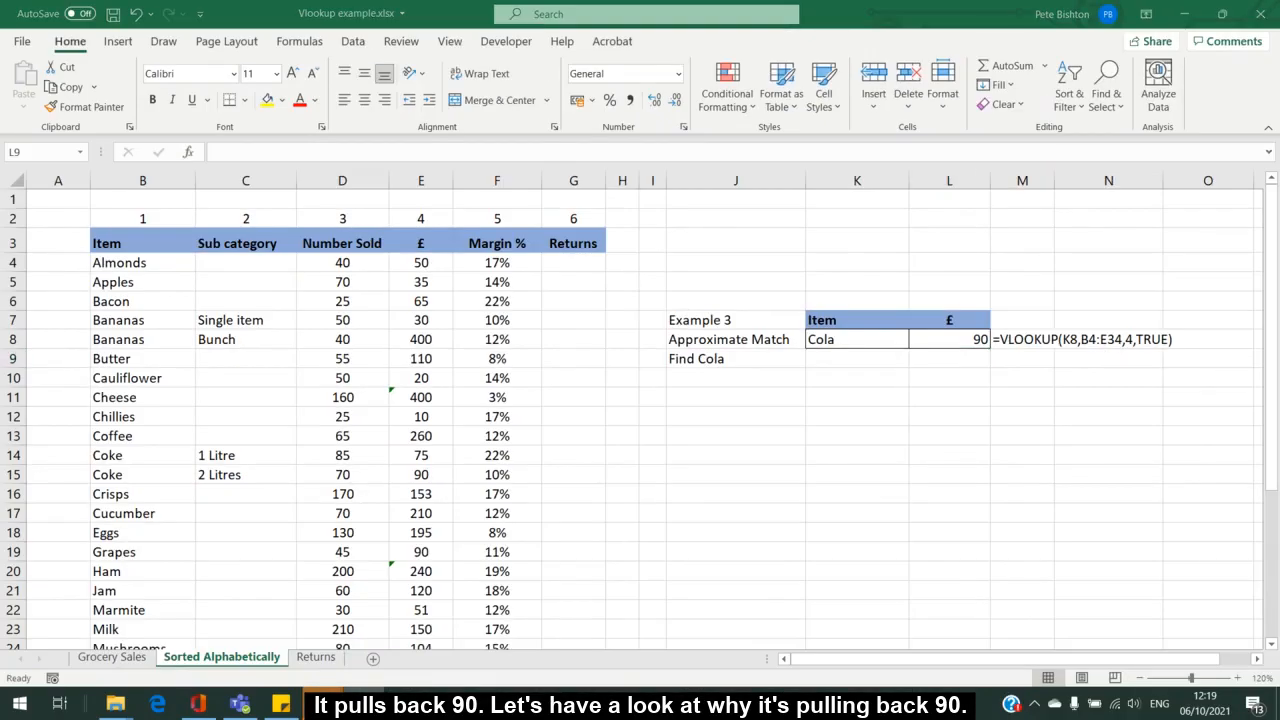
Trace the approximate match for Cola through the Coke and Crisps rows to the £ value in E15
click(150, 327)
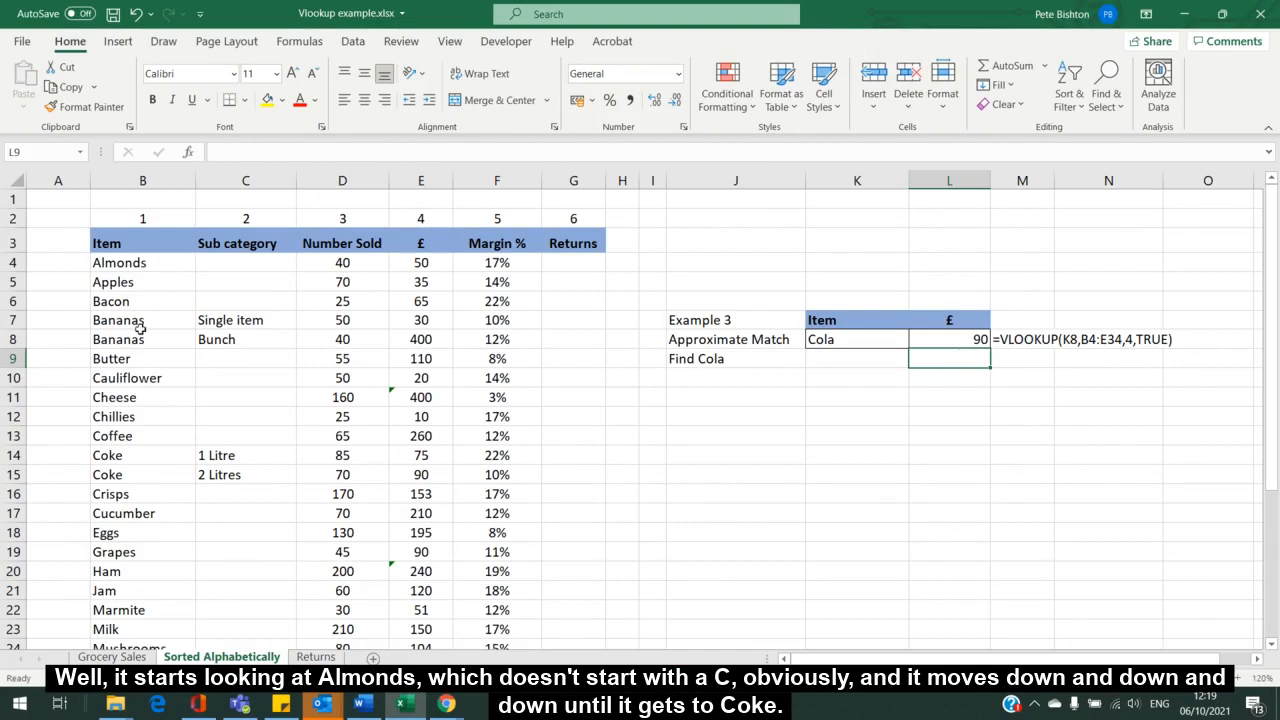
click(138, 470)
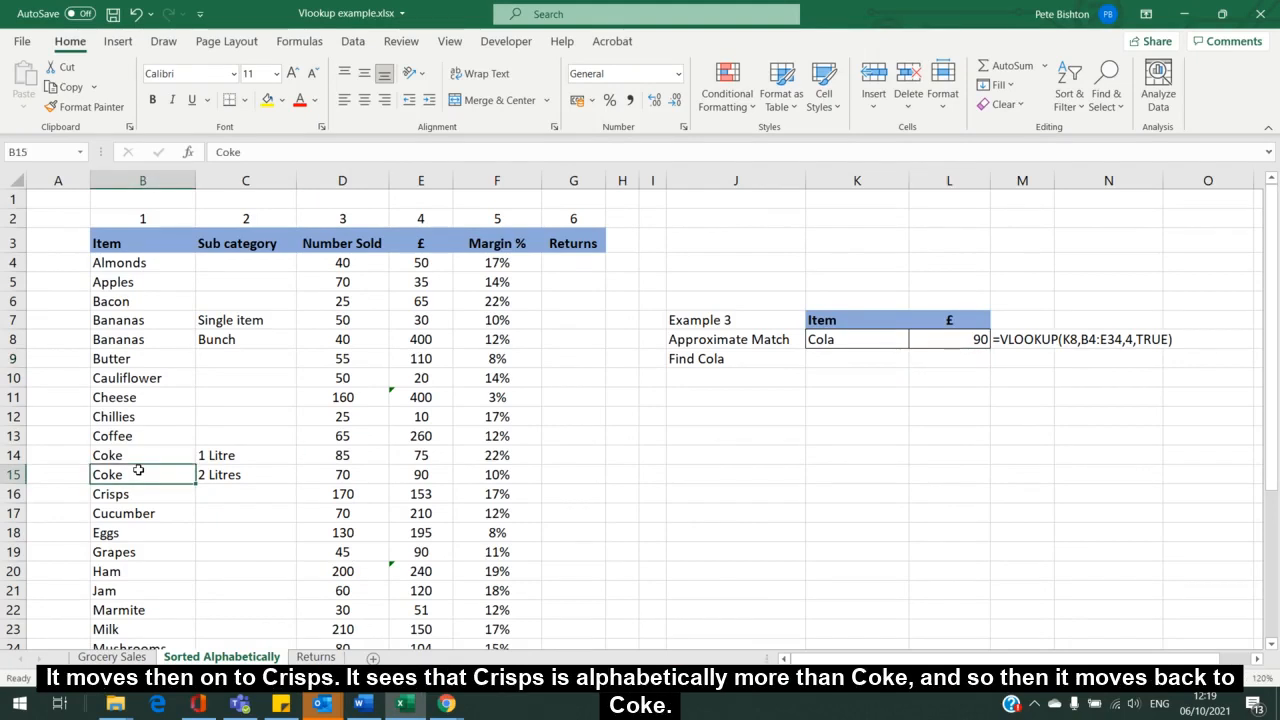
click(130, 496)
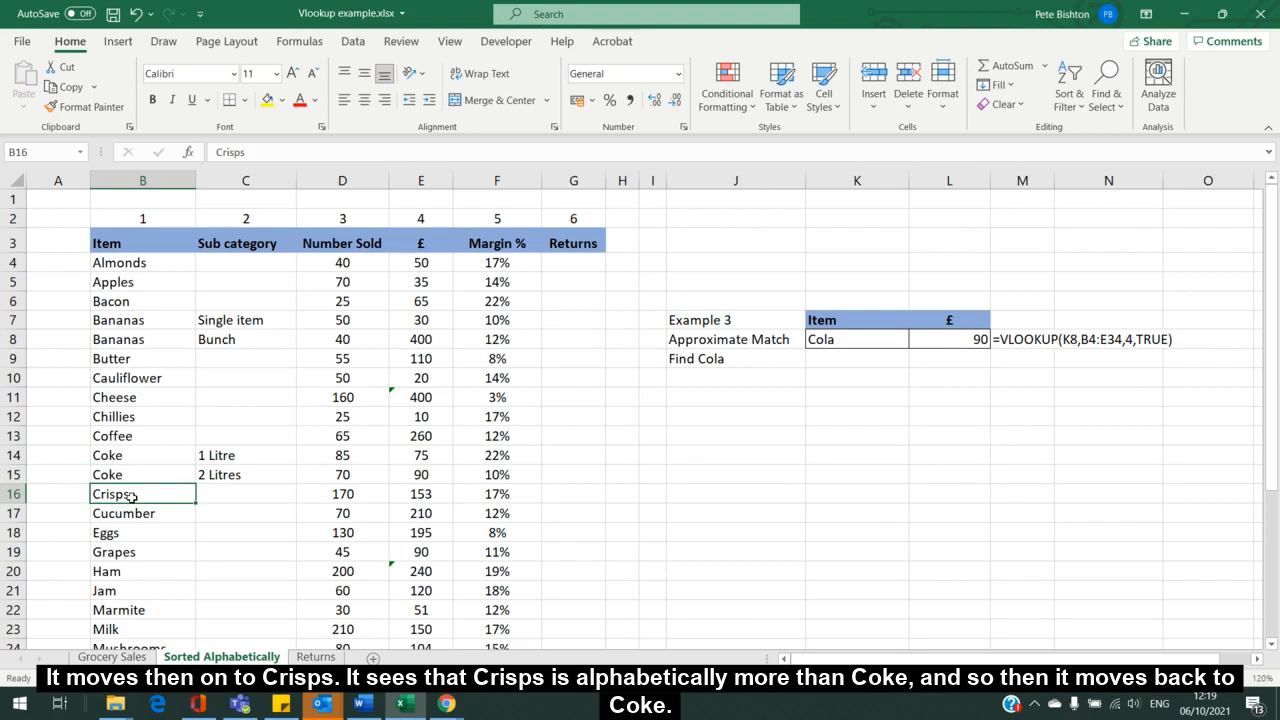
click(132, 478)
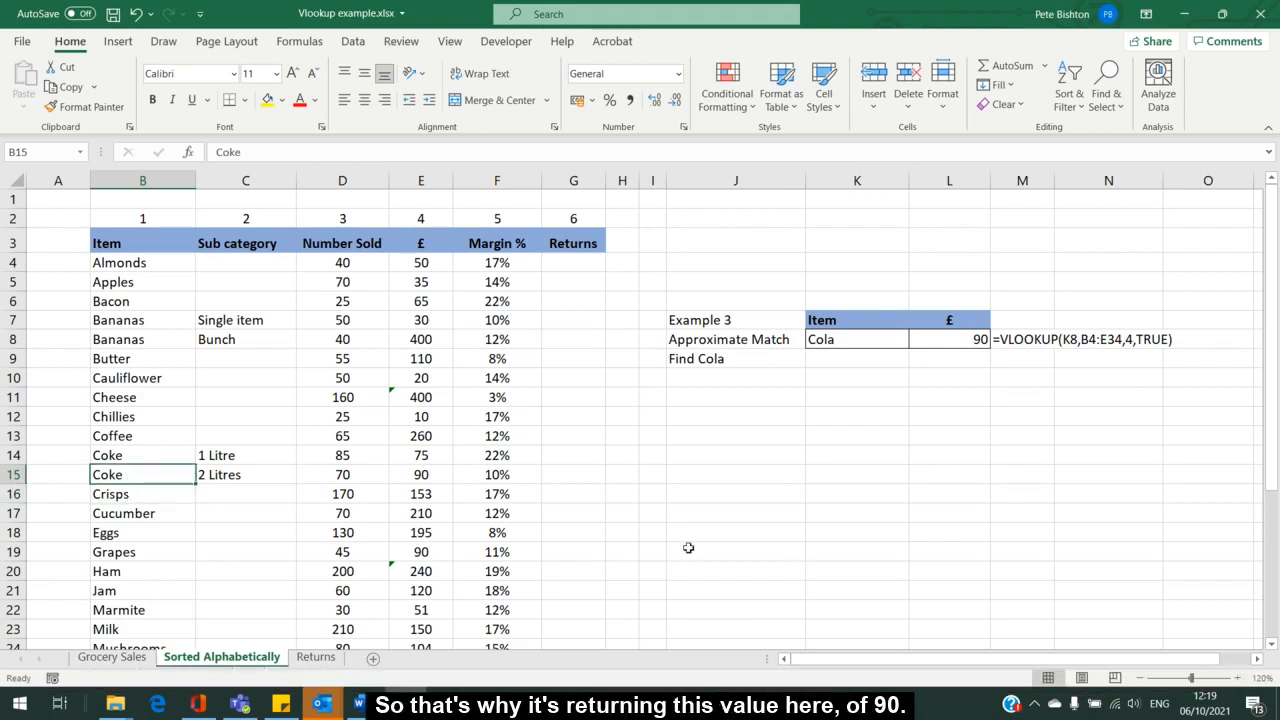
click(424, 481)
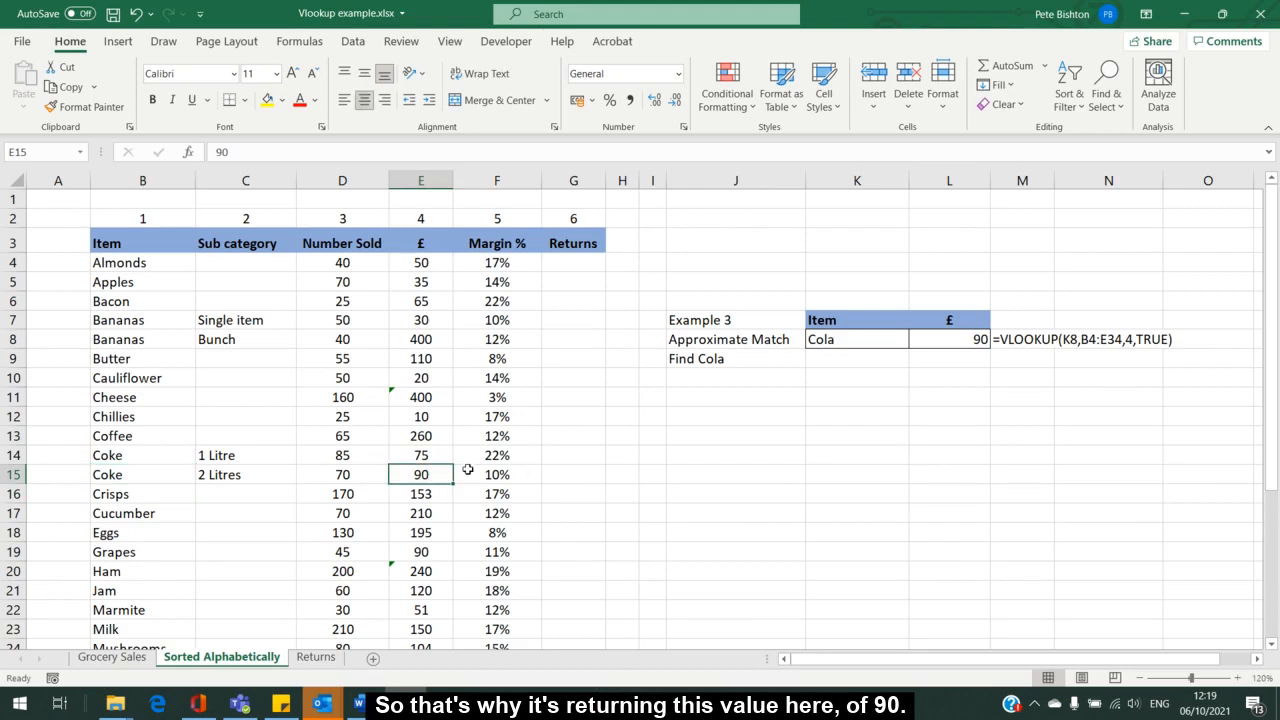
key(ctrl)
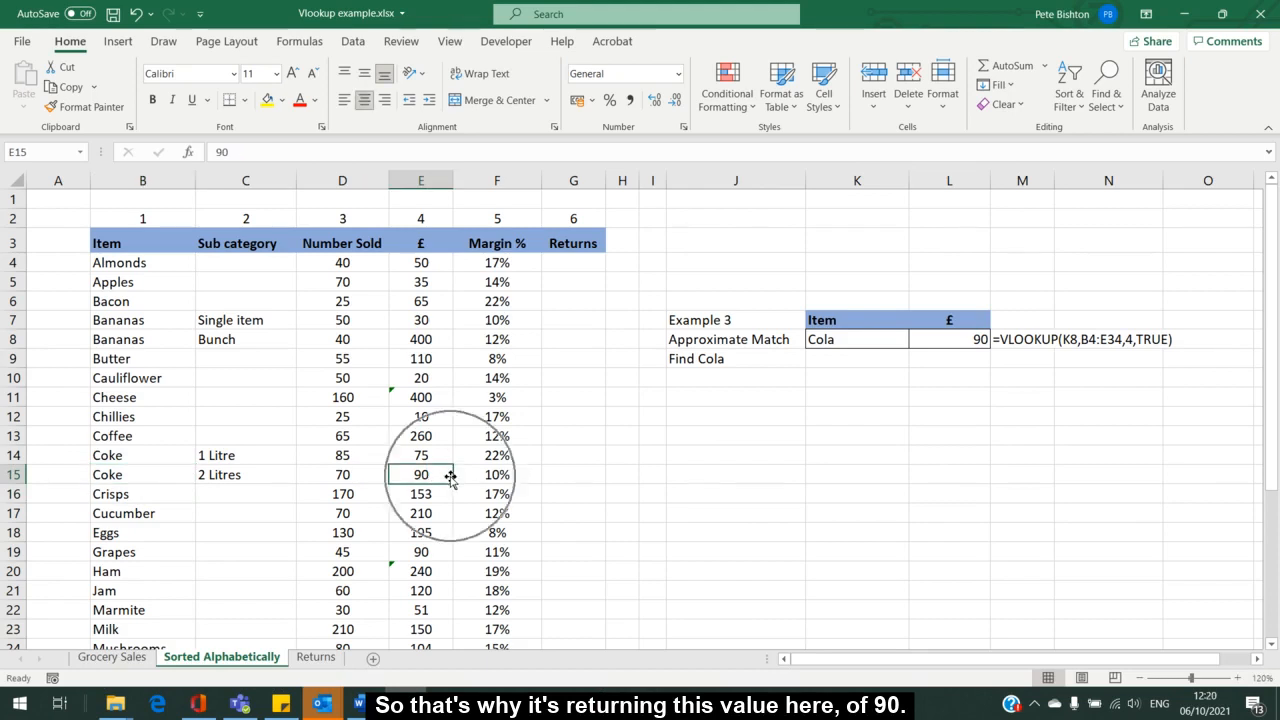